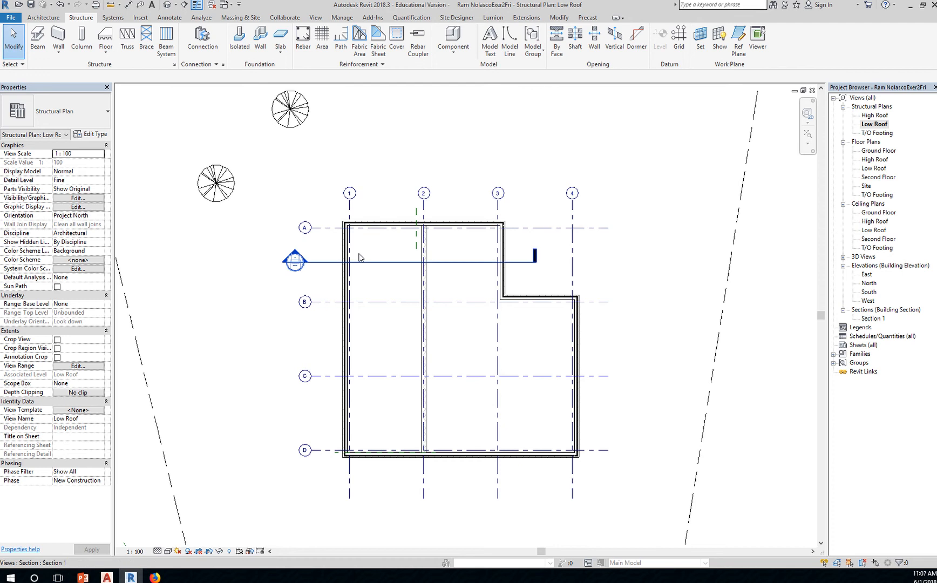
# - Start placing a vertical structural column in the Low Roof plan and review the column types already loaded
pyautogui.scroll(3, 358, 232)
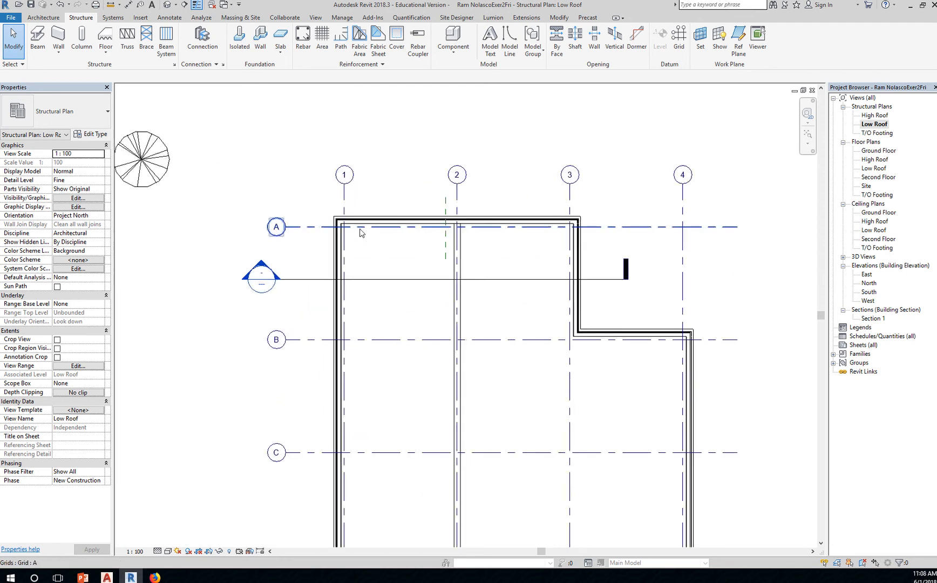
pyautogui.moveTo(392, 300); pyautogui.dragTo(389, 233, button='middle')
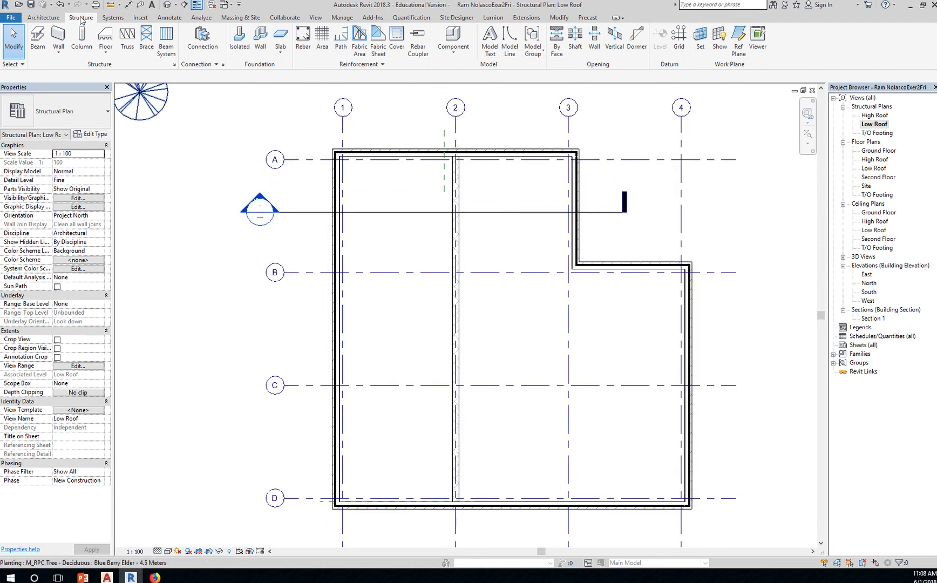
pyautogui.click(81, 38)
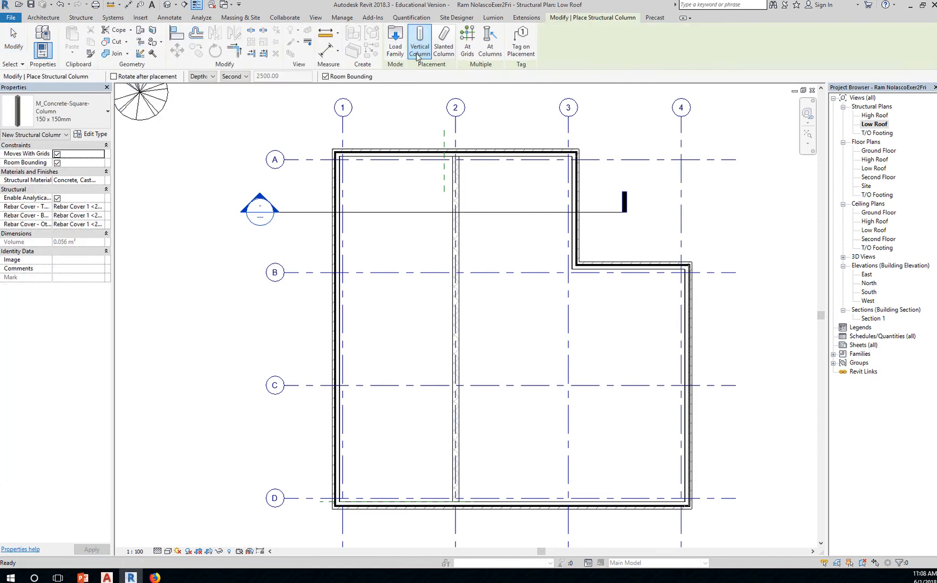
pyautogui.click(84, 122)
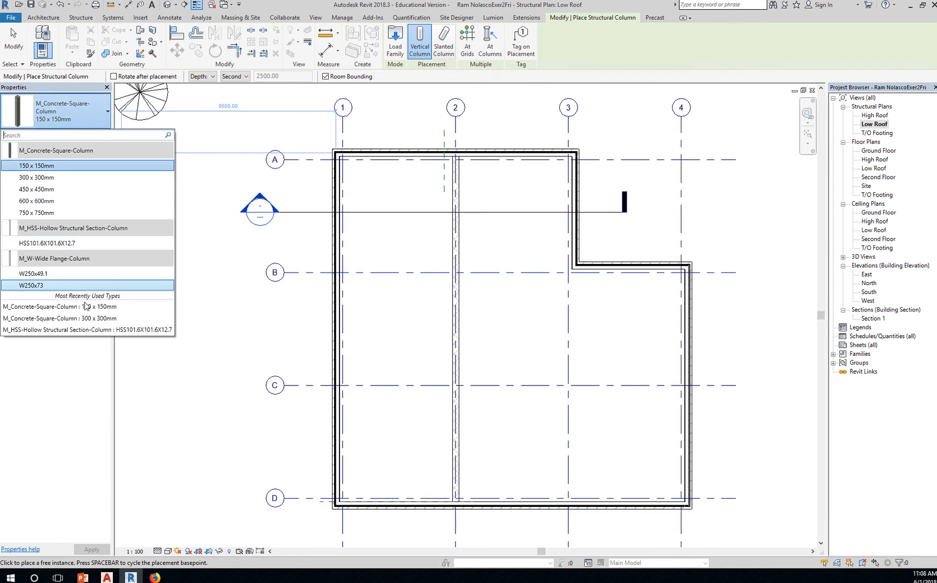
pyautogui.click(74, 113)
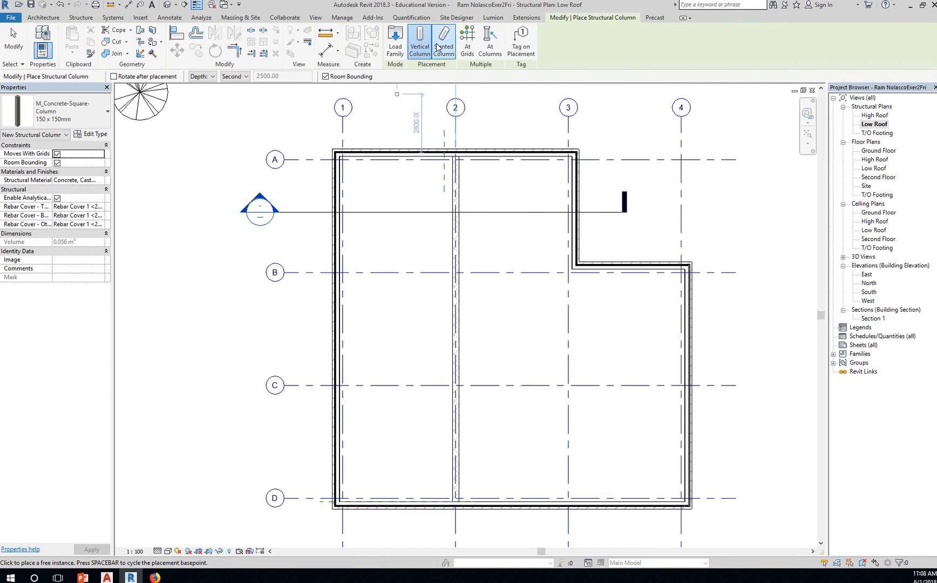
# - Begin loading a column family and browse from the Libraries folder to the US Metric library
pyautogui.click(396, 45)
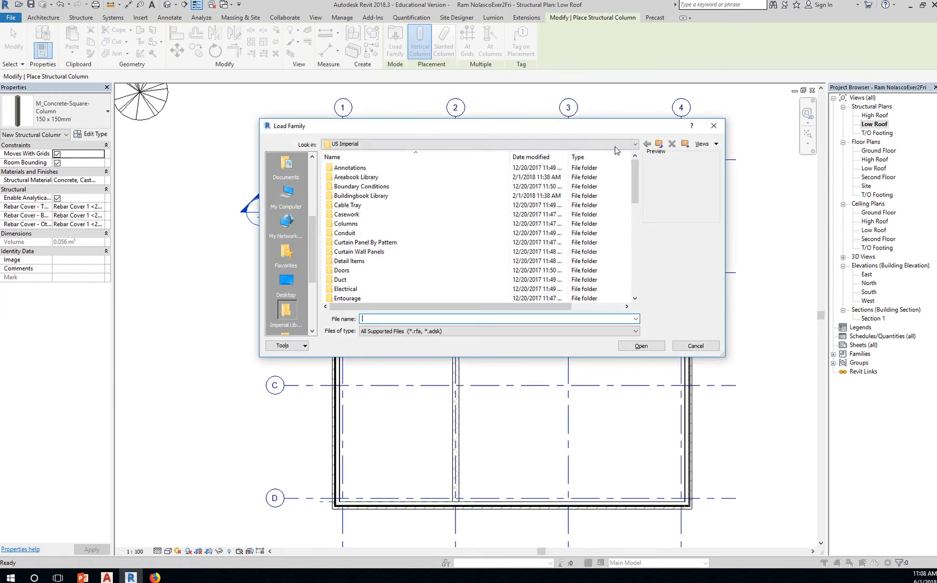
pyautogui.click(620, 144)
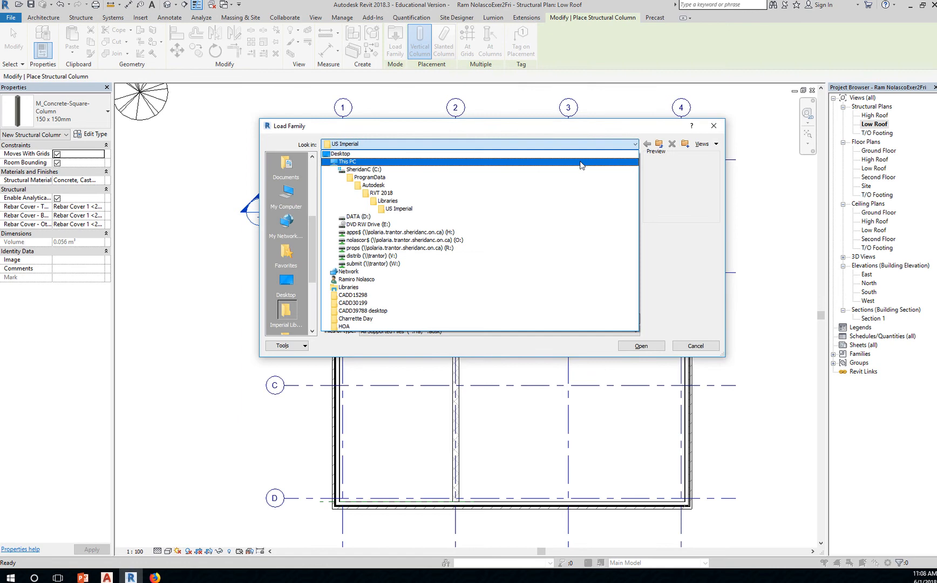
pyautogui.click(494, 203)
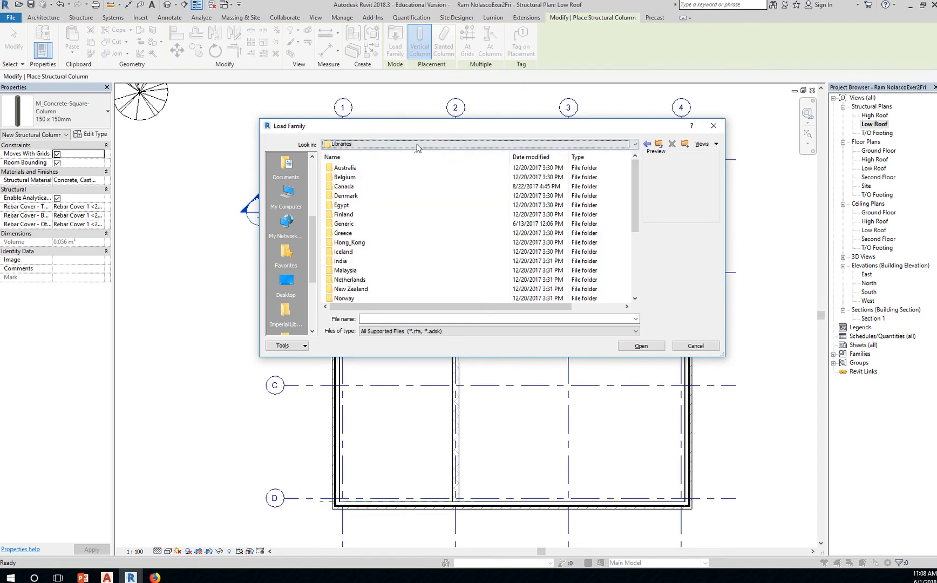
pyautogui.scroll(-4, 409, 254)
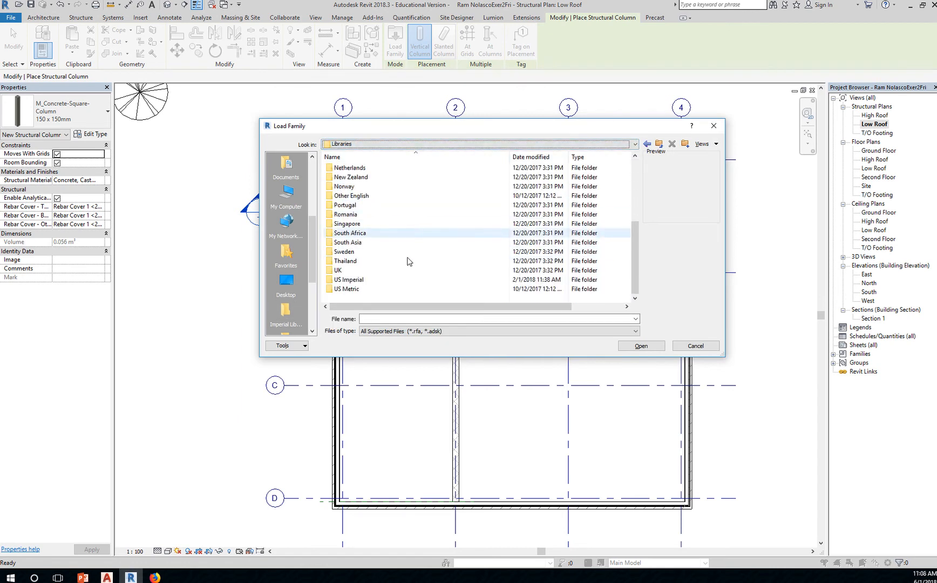
pyautogui.click(350, 290)
pyautogui.doubleClick(350, 290)
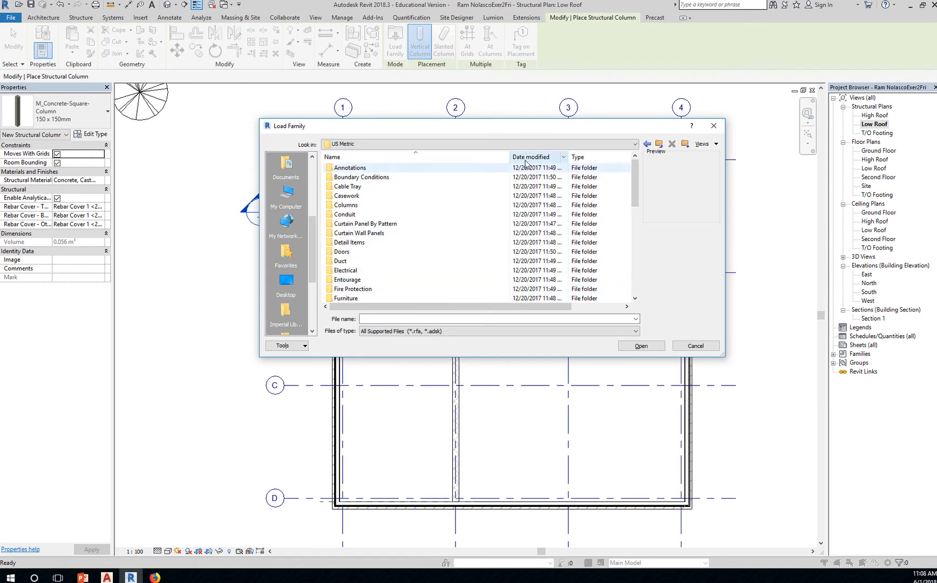
# - Locate the Columns and Structural Columns folders in the US Metric library and open Structural Columns
pyautogui.click(635, 144)
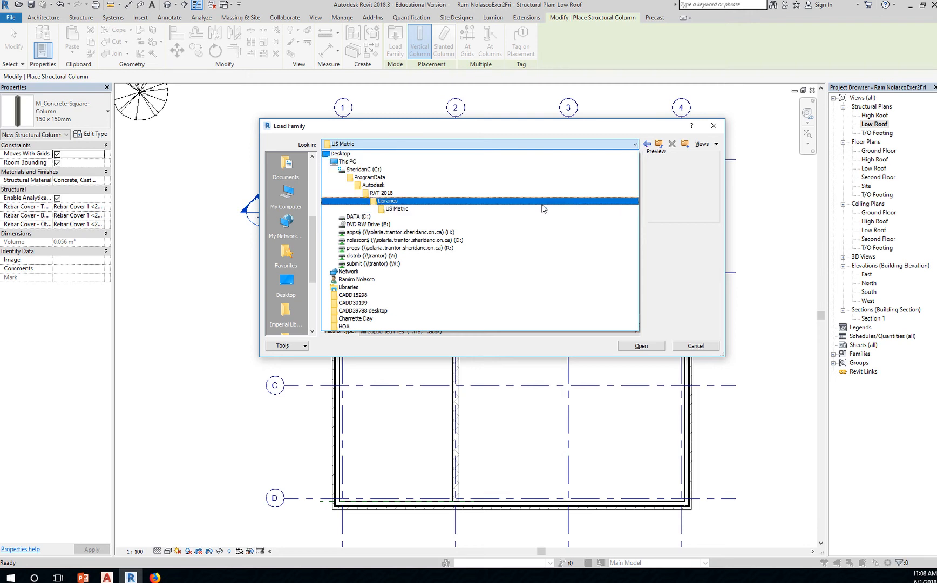
pyautogui.click(593, 209)
pyautogui.scroll(-7, 422, 198)
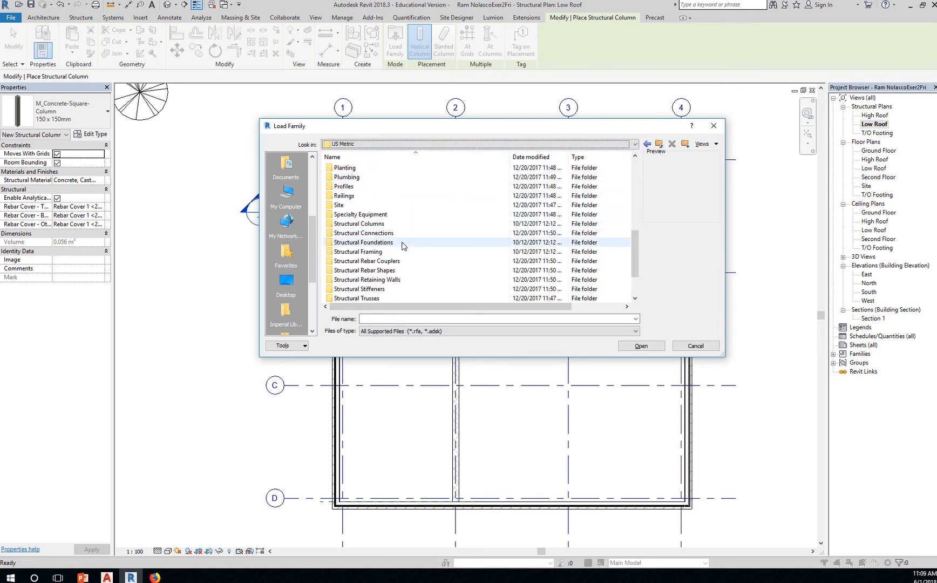
pyautogui.click(374, 224)
pyautogui.scroll(7, 394, 229)
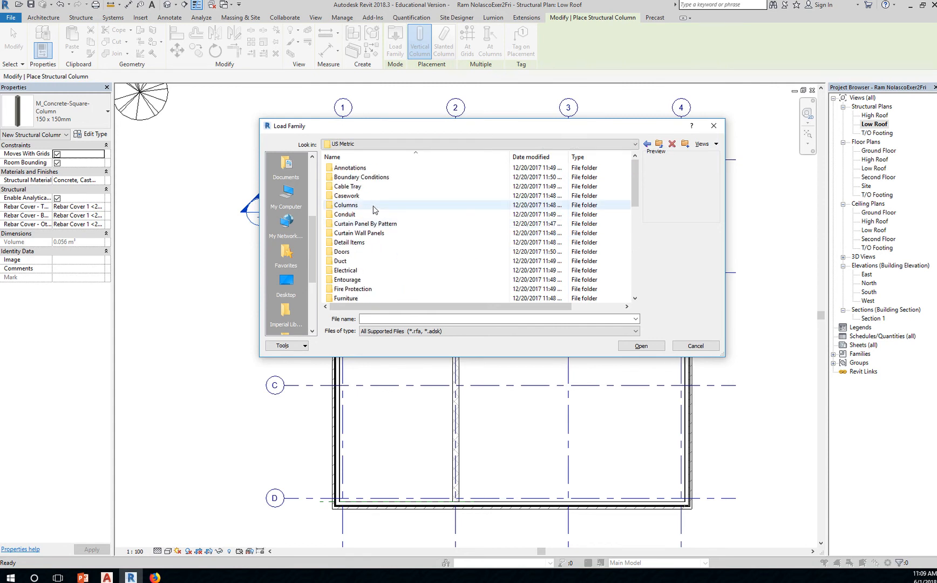
pyautogui.click(351, 206)
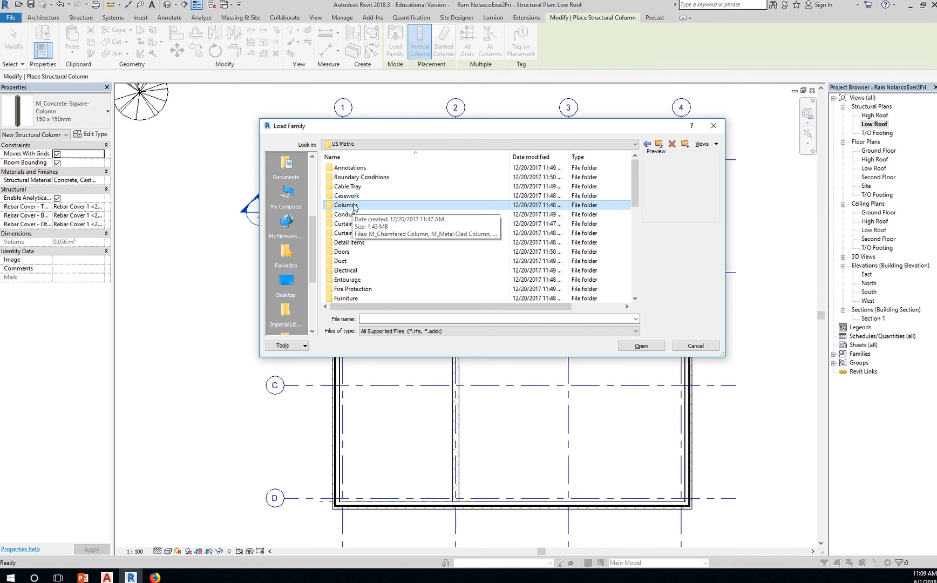
pyautogui.scroll(-6, 367, 216)
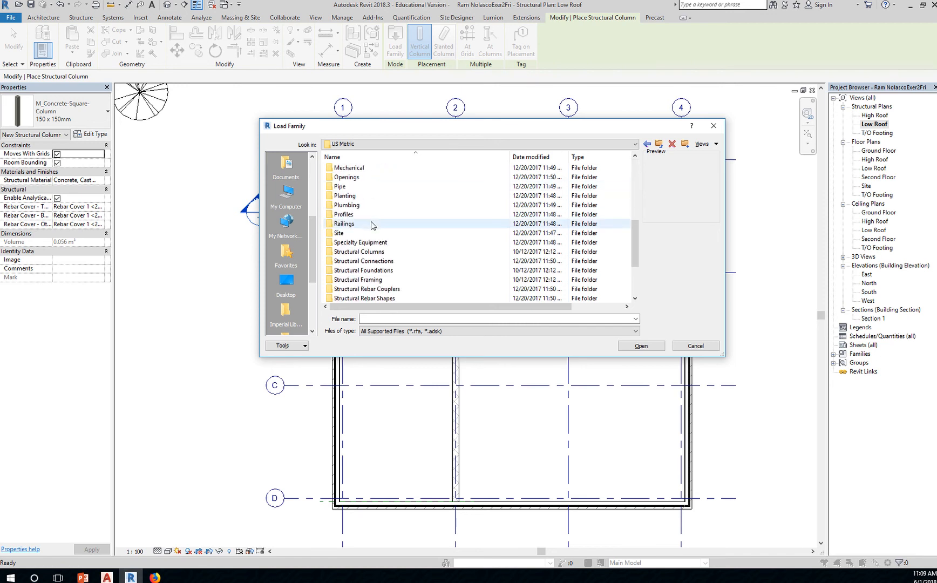
pyautogui.click(367, 253)
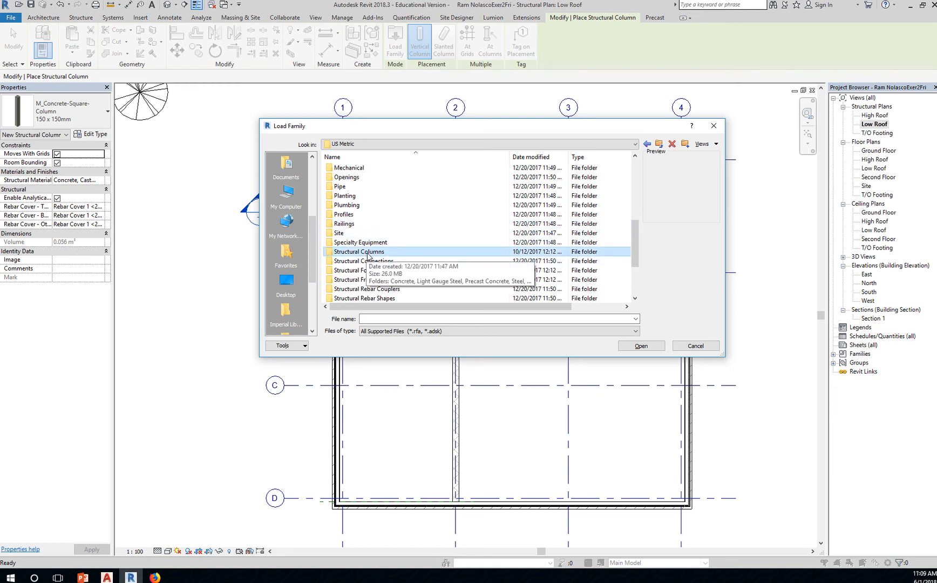
pyautogui.doubleClick(377, 254)
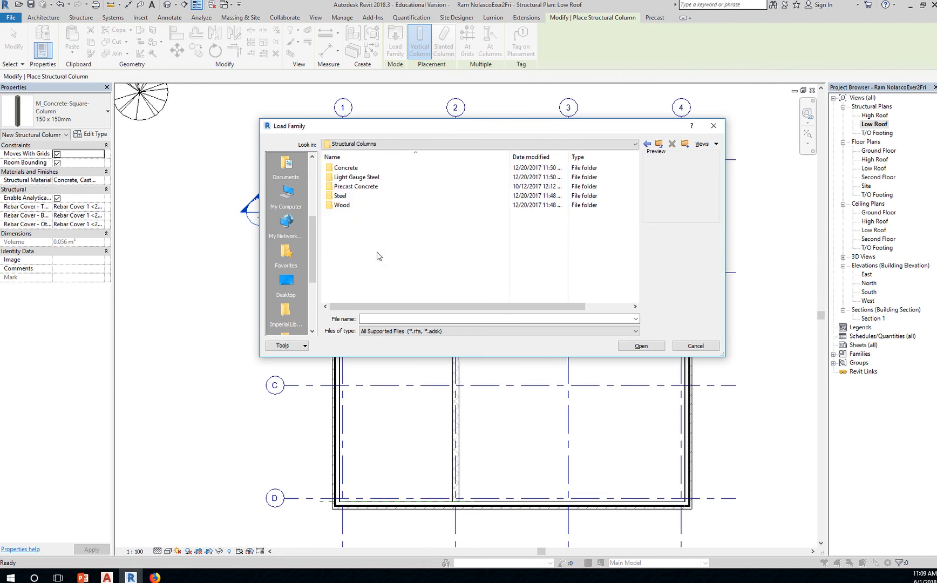
# - Open the M_HSS-Hollow Structural Section-Column family from the Steel folder to choose its types
pyautogui.click(364, 196)
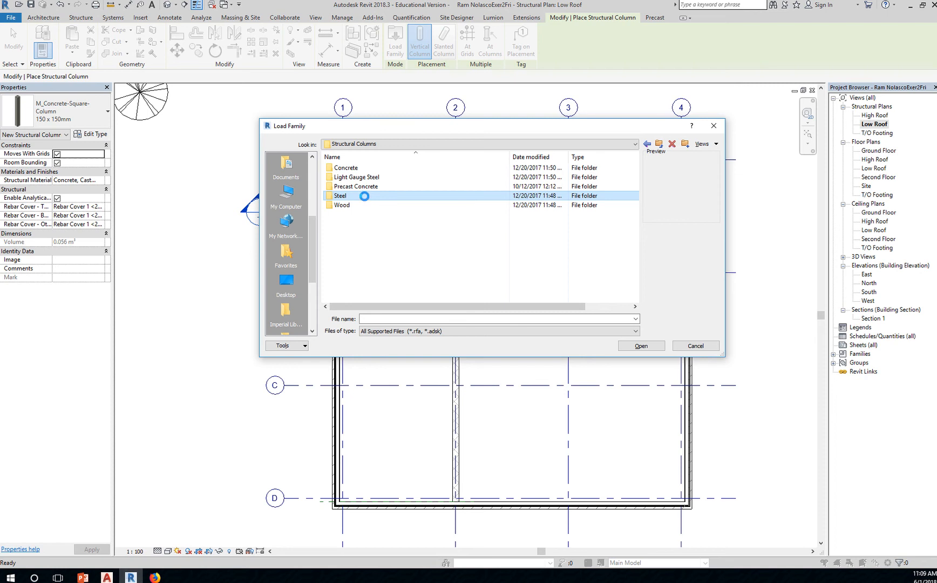
pyautogui.doubleClick(364, 196)
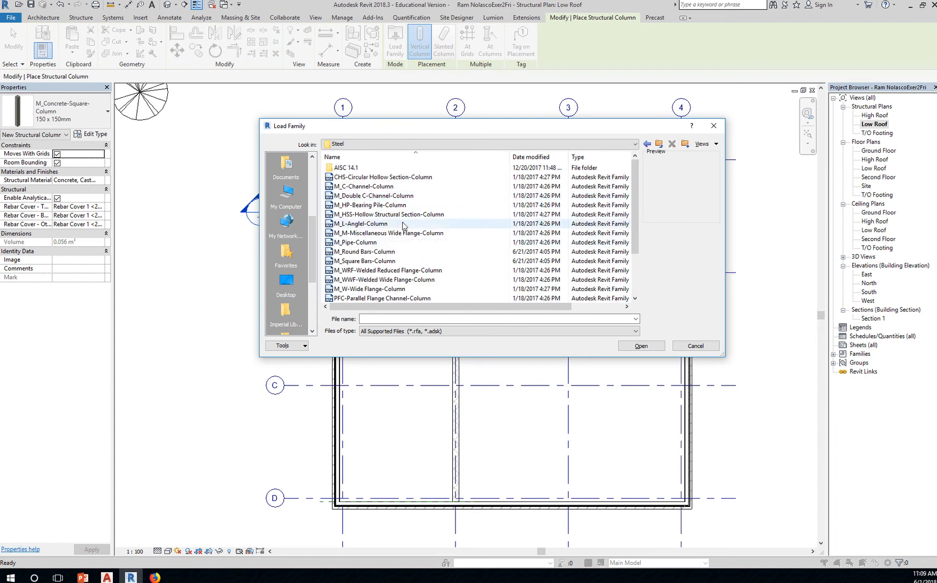
pyautogui.click(380, 215)
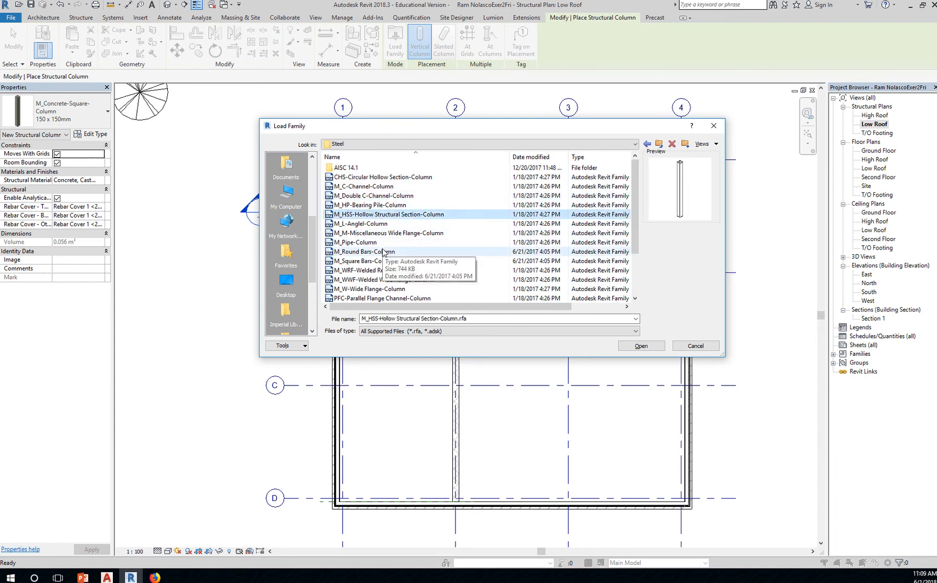
pyautogui.doubleClick(422, 214)
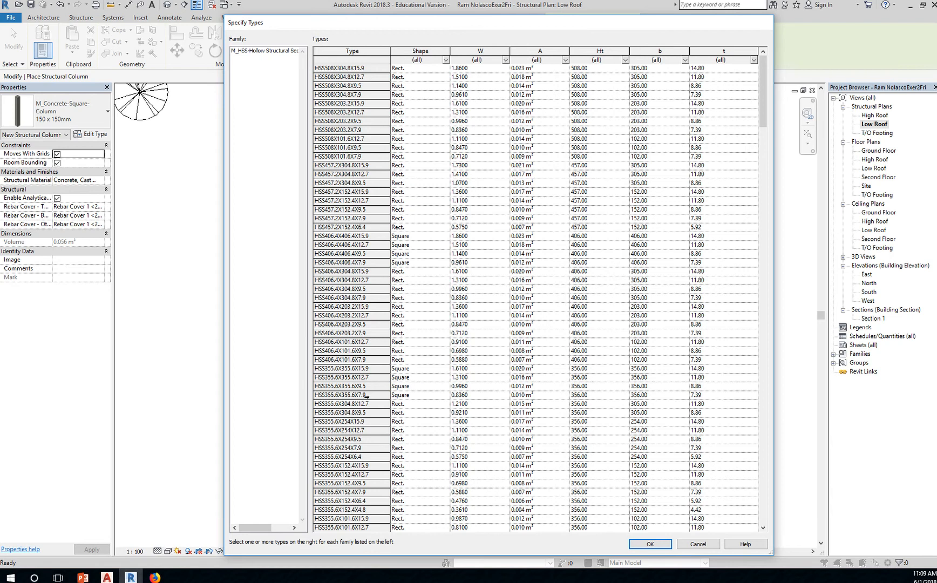
# - Select the square type HSS101.6X101.6X9.5 and check it against the structural column notes in the AutoCAD drawing, returning to Revit
pyautogui.scroll(-8, 358, 387)
pyautogui.scroll(-3, 375, 412)
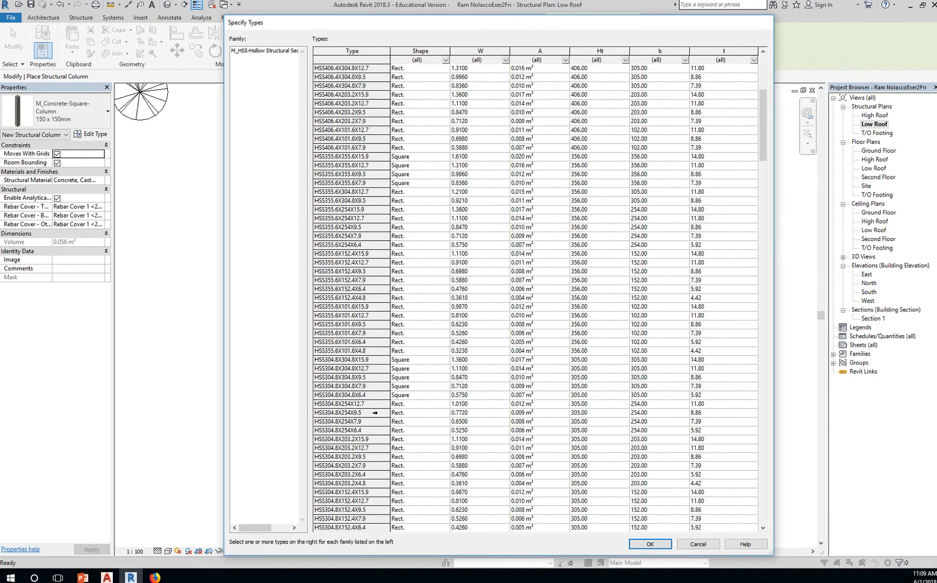
pyautogui.scroll(-20, 375, 412)
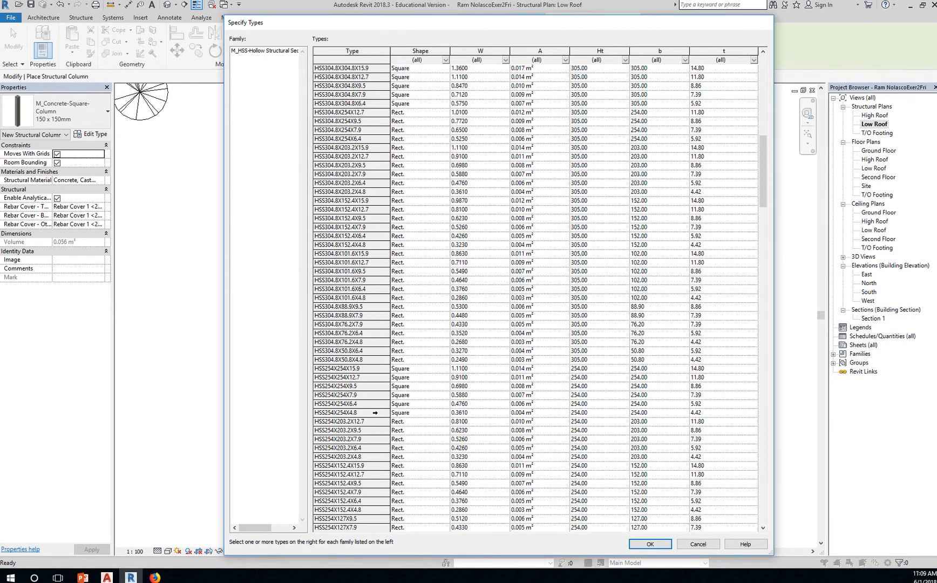
pyautogui.scroll(-20, 371, 424)
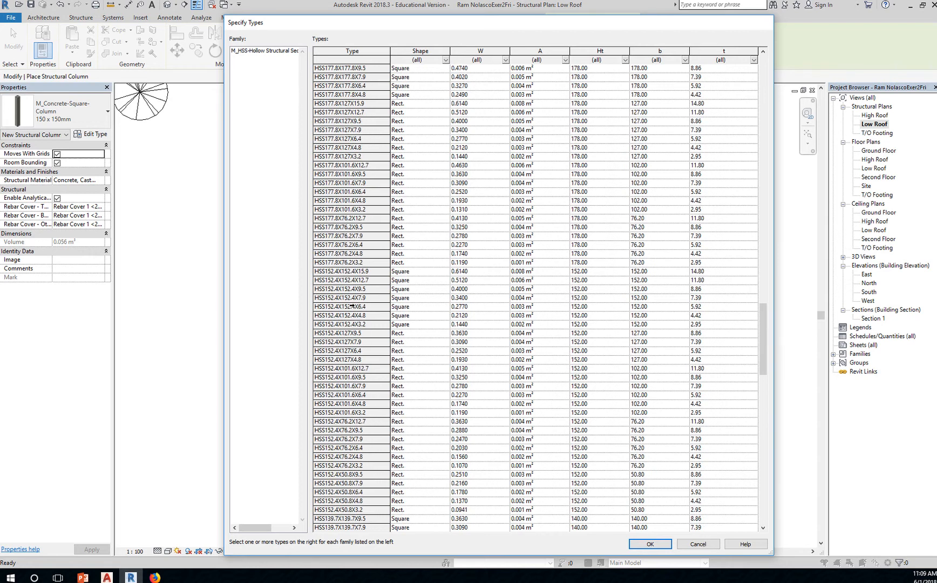
pyautogui.scroll(-4, 367, 411)
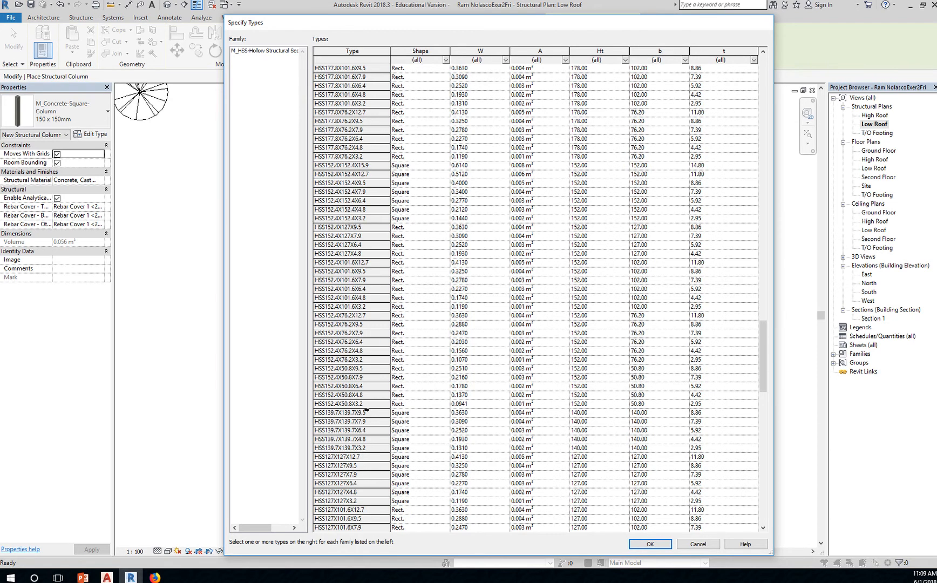
pyautogui.scroll(-16, 367, 411)
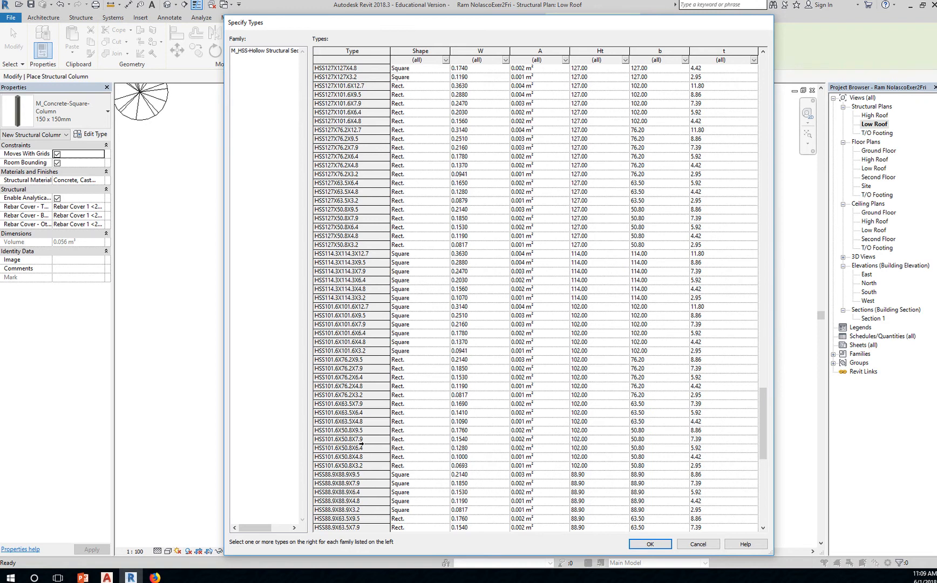
pyautogui.scroll(-1, 362, 443)
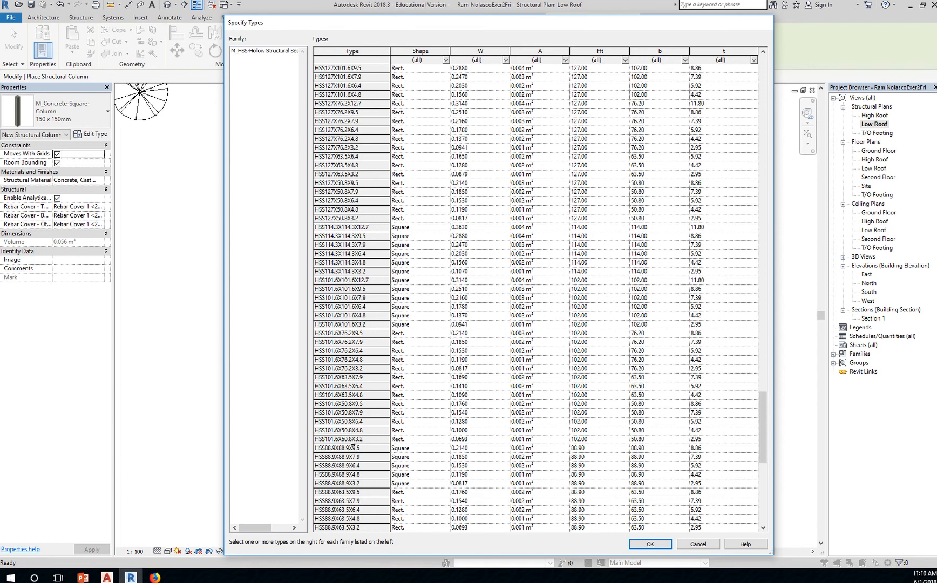
pyautogui.click(345, 290)
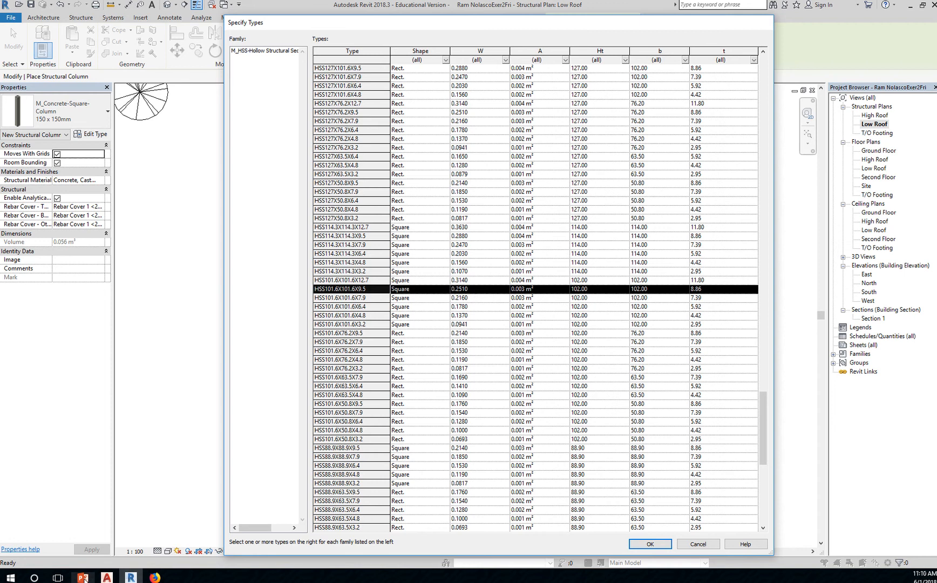
pyautogui.click(107, 577)
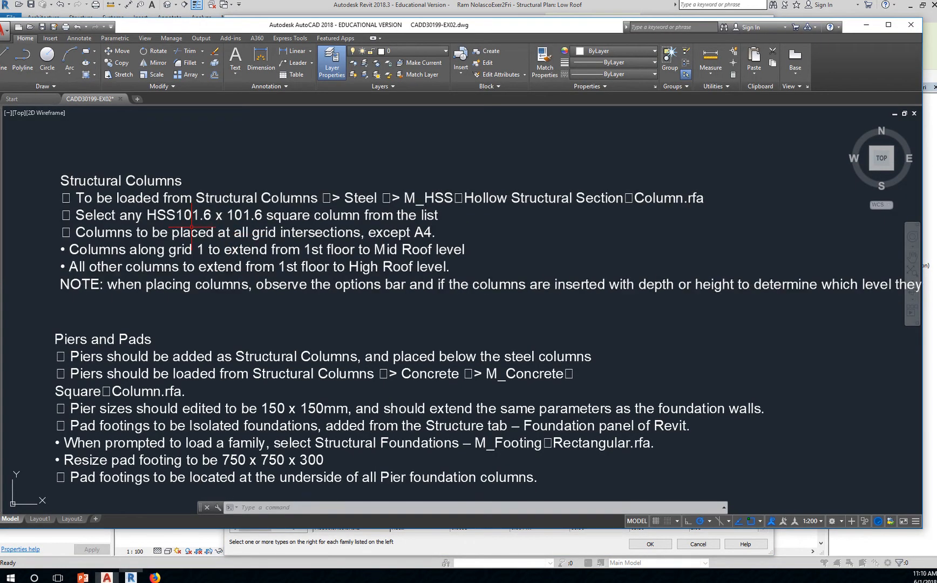
pyautogui.click(132, 577)
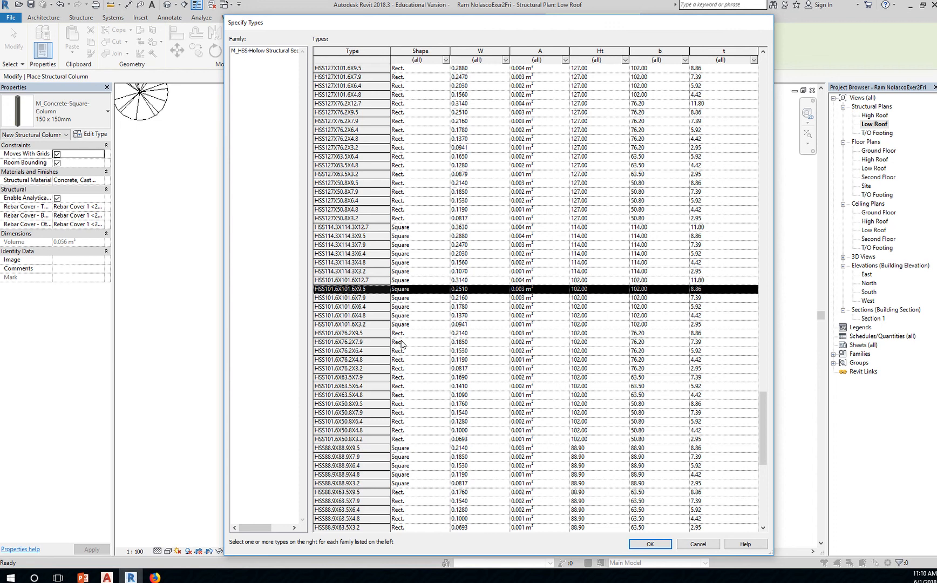
# - Try multi-selecting types: add HSS101.6X101.6X4.8 and HSS114.3X114.3X6.4, and select the range from HSS101.6X101.6X9.5 to HSS101.6X76.2X9.5
pyautogui.keyDown('ctrl'); pyautogui.click(346, 314); pyautogui.keyUp('ctrl')
pyautogui.keyDown('ctrl'); pyautogui.click(349, 253); pyautogui.keyUp('ctrl')
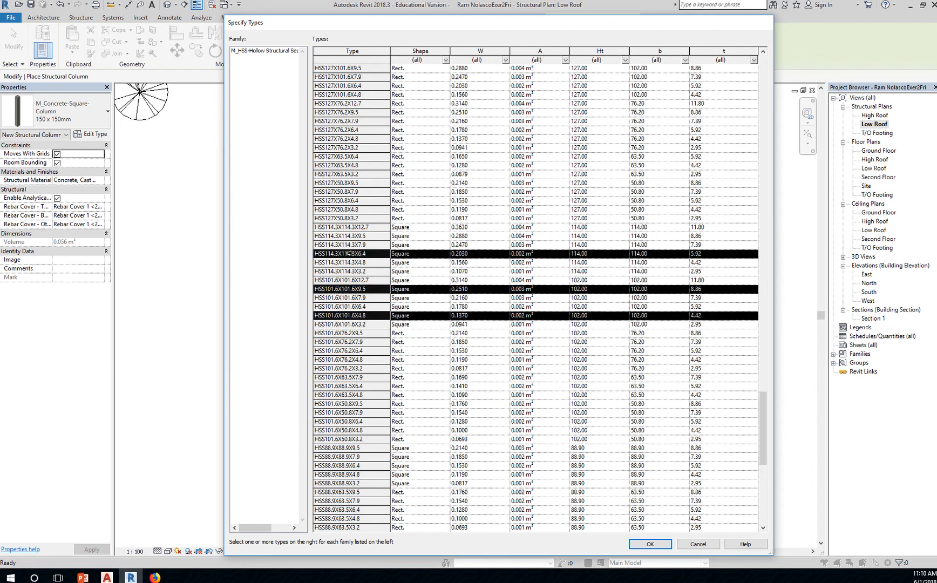
pyautogui.click(345, 288)
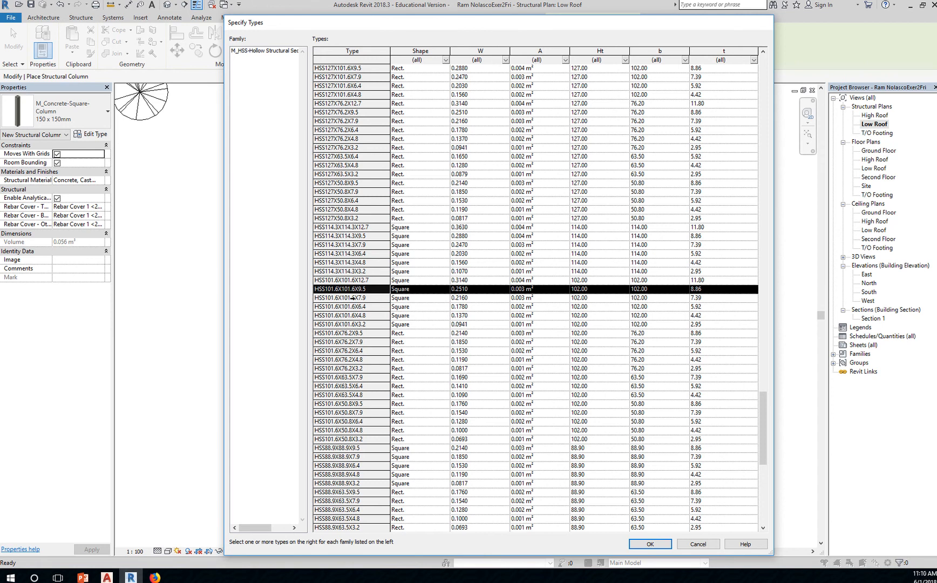
pyautogui.keyDown('shift'); pyautogui.click(343, 333); pyautogui.keyUp('shift')
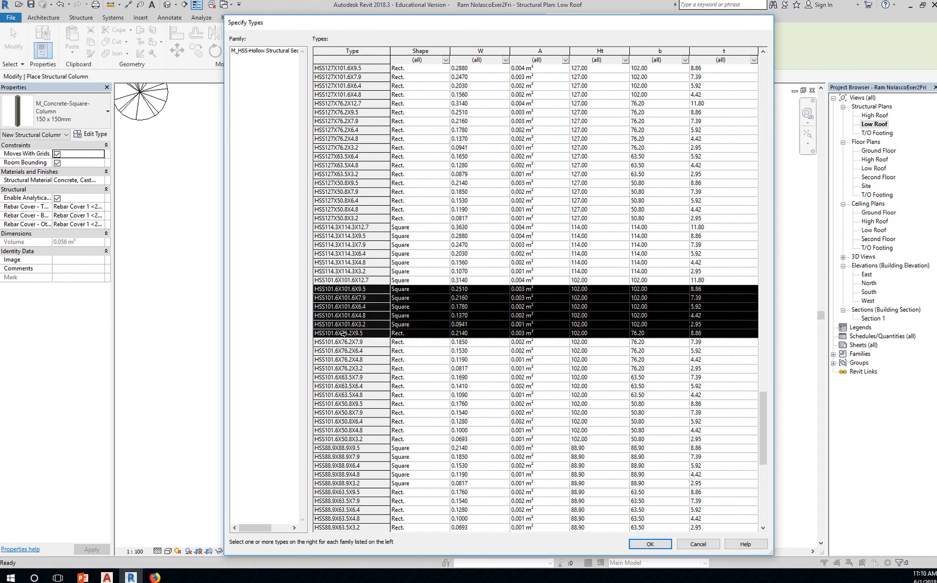
# - Load only the HSS101.6X101.6X9.5 column type into the project
pyautogui.click(352, 289)
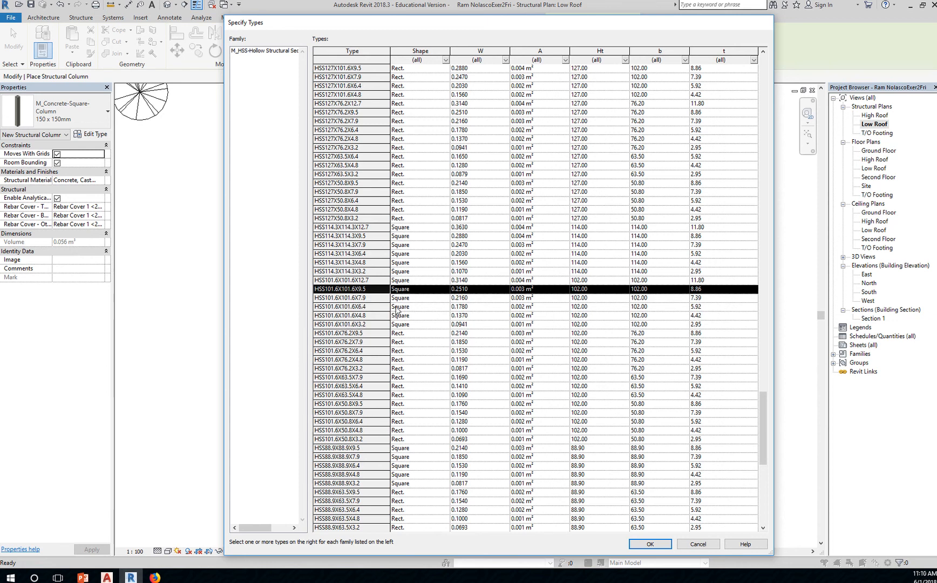
pyautogui.click(649, 543)
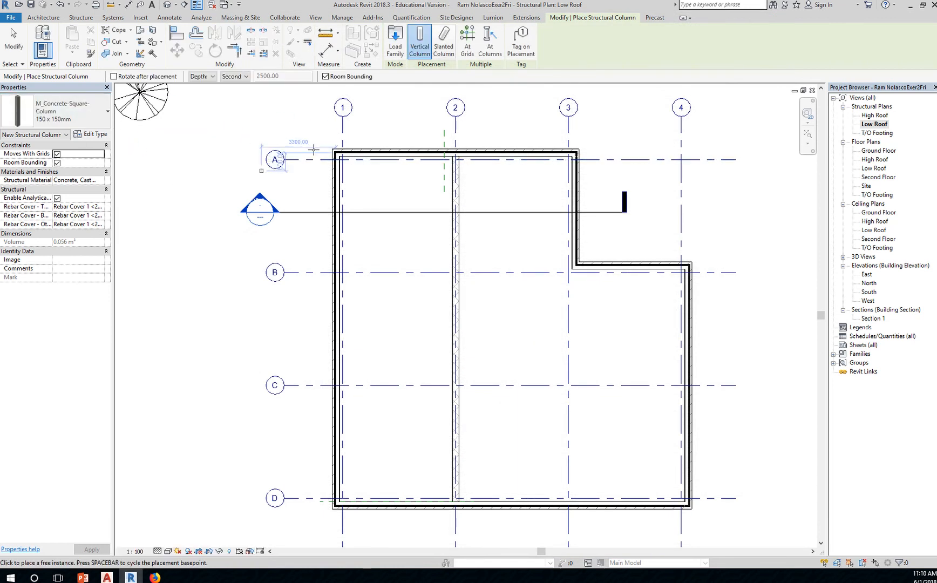
# - Save the project from the save reminder
pyautogui.scroll(4, 332, 156)
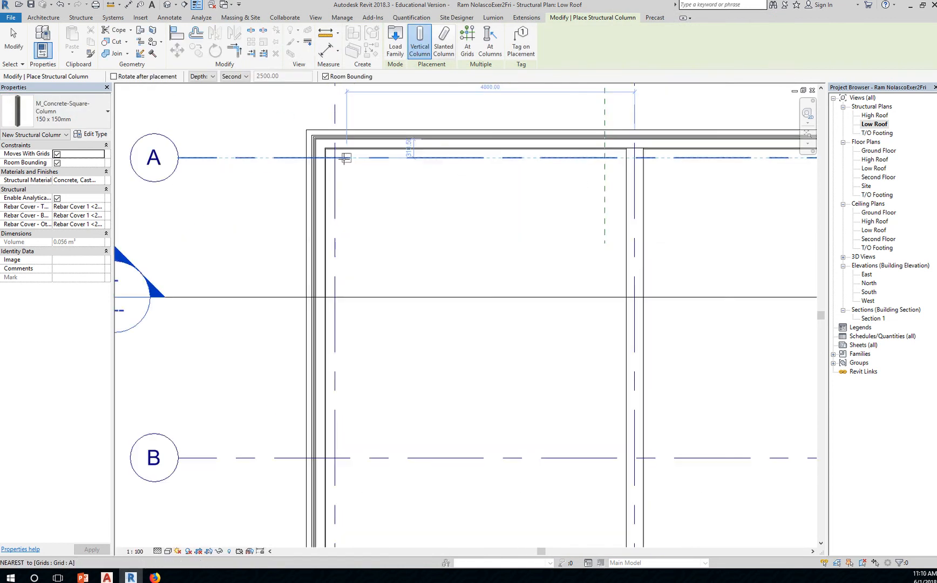
pyautogui.scroll(-4, 334, 157)
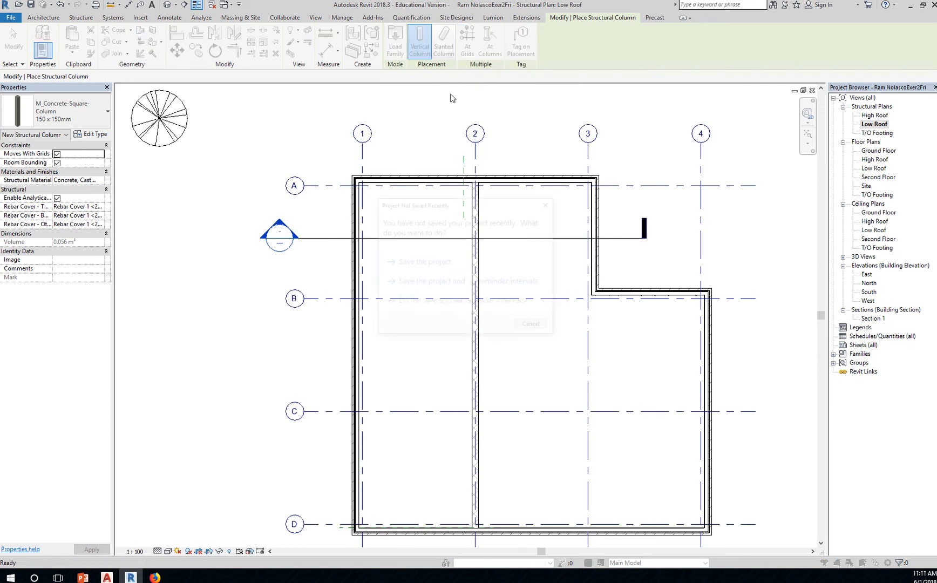
pyautogui.click(423, 263)
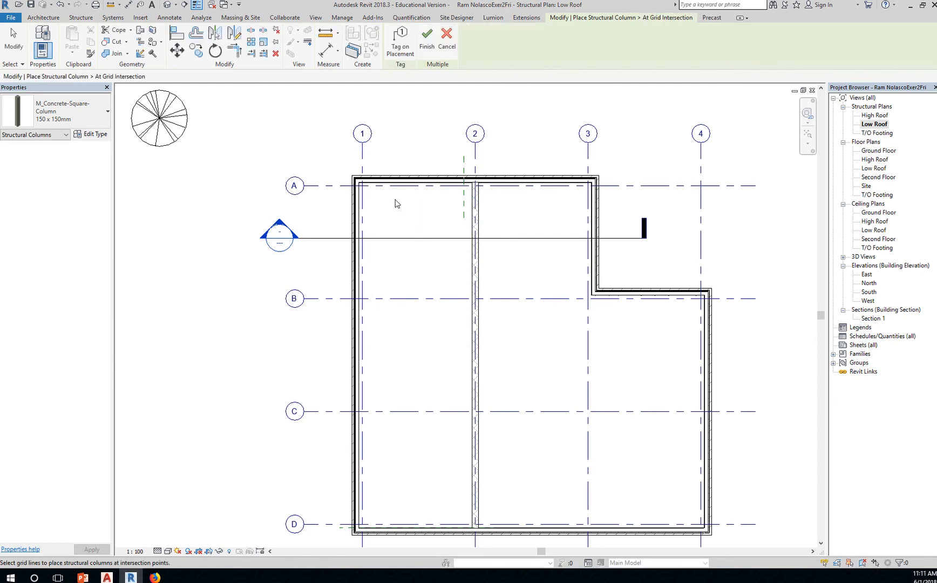
# - Place structural columns at the intersections of grid 1 with grids A to D using At Grids, and finish the placement
pyautogui.moveTo(396, 193); pyautogui.dragTo(324, 542)
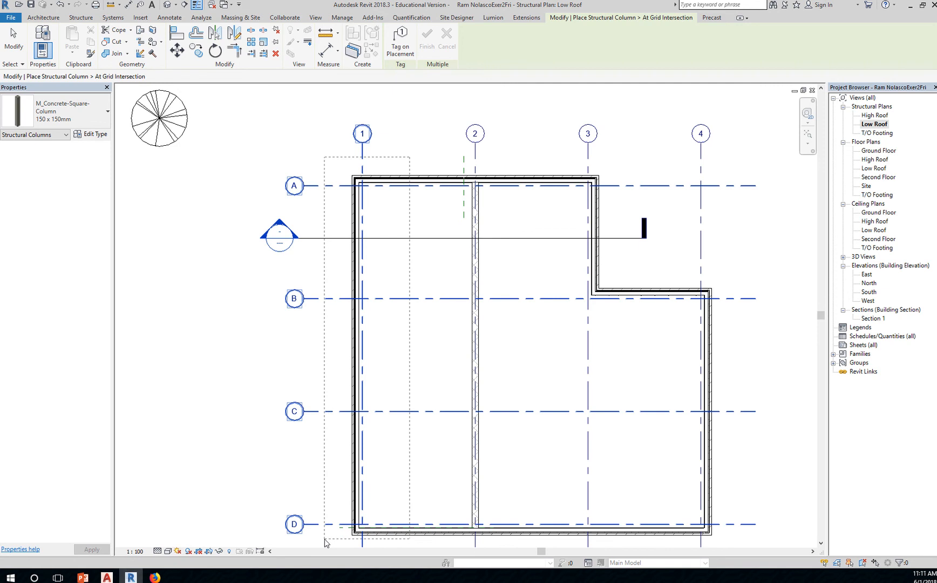
pyautogui.moveTo(326, 542); pyautogui.dragTo(325, 542)
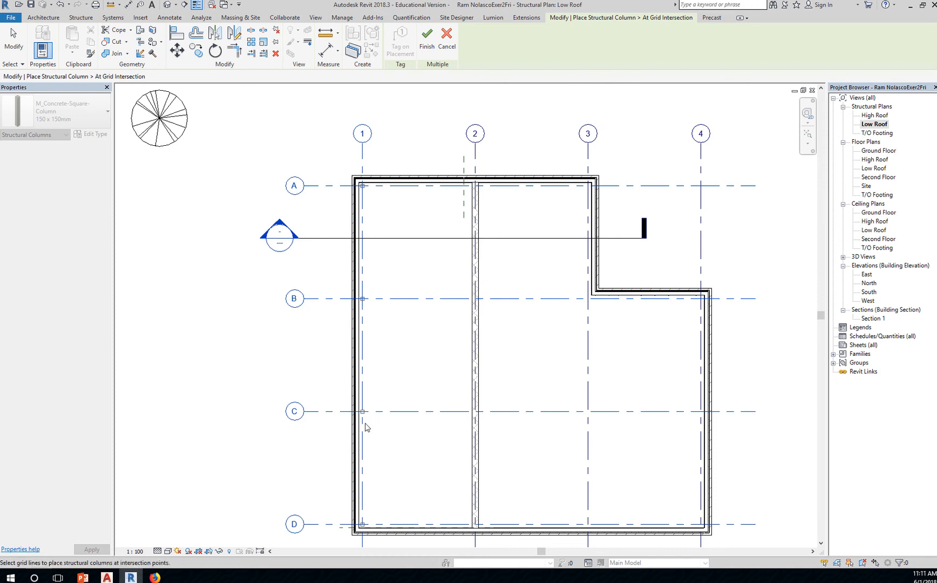
pyautogui.scroll(4, 364, 417)
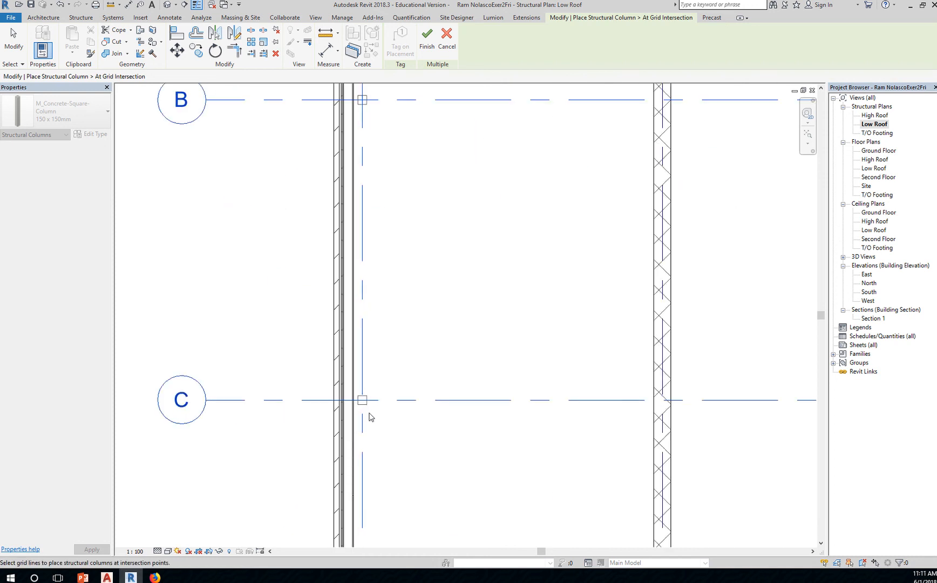
pyautogui.scroll(-4, 388, 429)
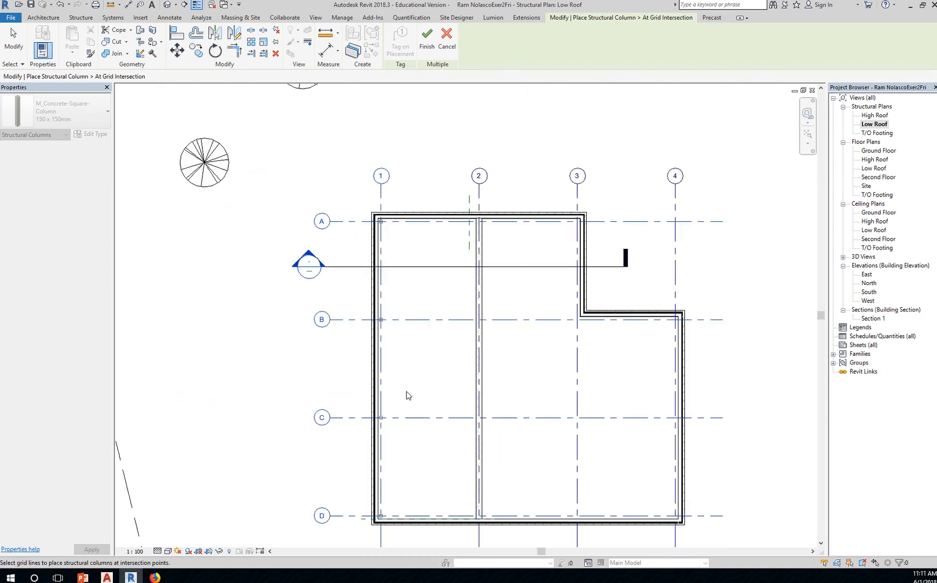
pyautogui.click(427, 39)
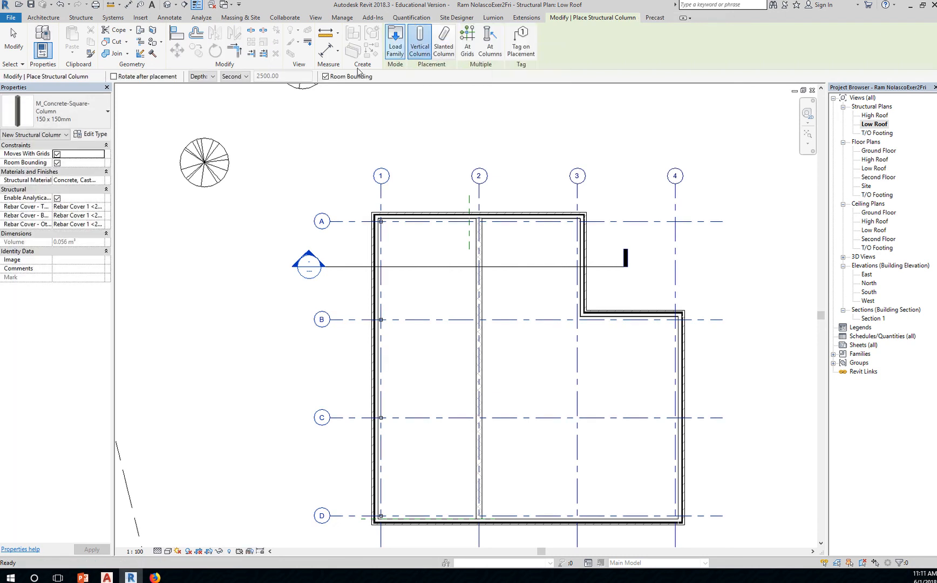
# - Open the default 3D view, end column placement, and examine the placed columns inside the building
pyautogui.click(168, 4)
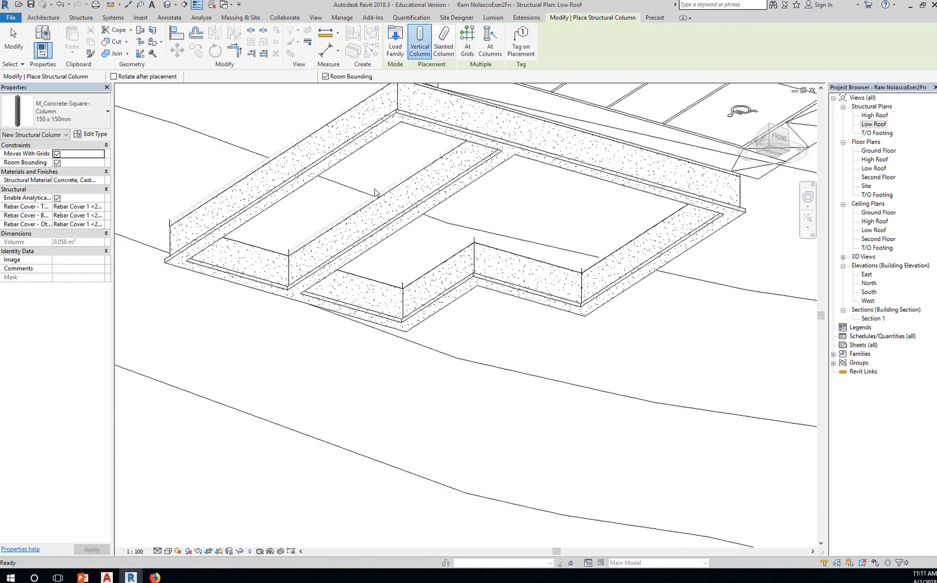
pyautogui.keyDown('shift'); pyautogui.moveTo(433, 238); pyautogui.dragTo(380, 486, button='middle'); pyautogui.keyUp('shift')
pyautogui.keyDown('shift'); pyautogui.moveTo(410, 296); pyautogui.dragTo(296, 232, button='middle'); pyautogui.keyUp('shift')
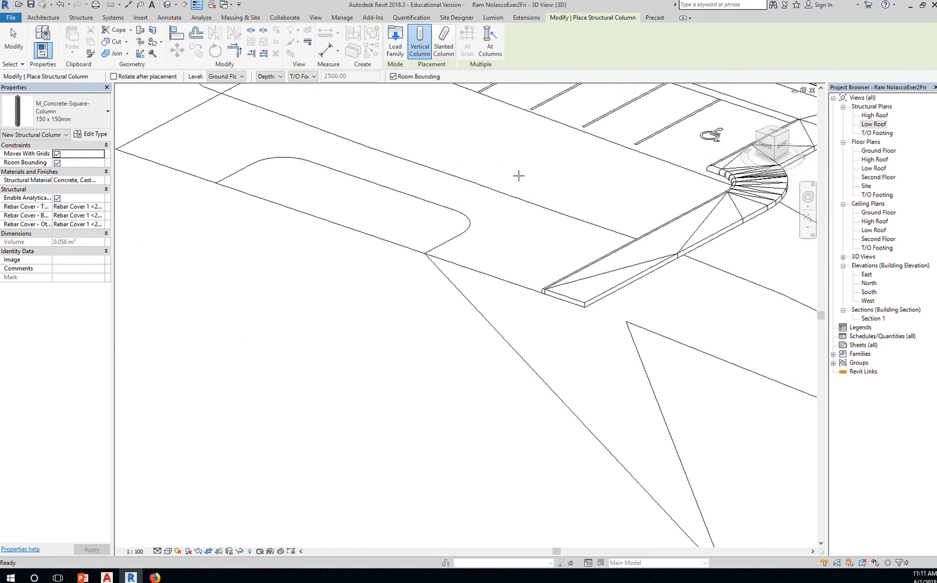
pyautogui.moveTo(528, 202)
pyautogui.mouseDown(button='middle')
pyautogui.moveTo(486, 430)
pyautogui.moveTo(396, 478)
pyautogui.mouseUp(button='middle')
pyautogui.scroll(1, 400, 478)
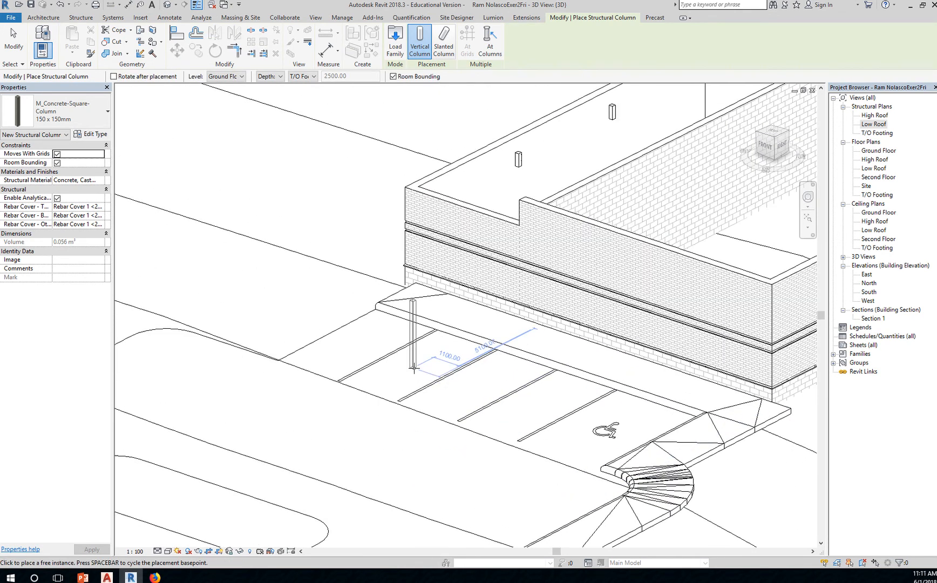
pyautogui.press('Escape')
pyautogui.scroll(-2, 468, 335)
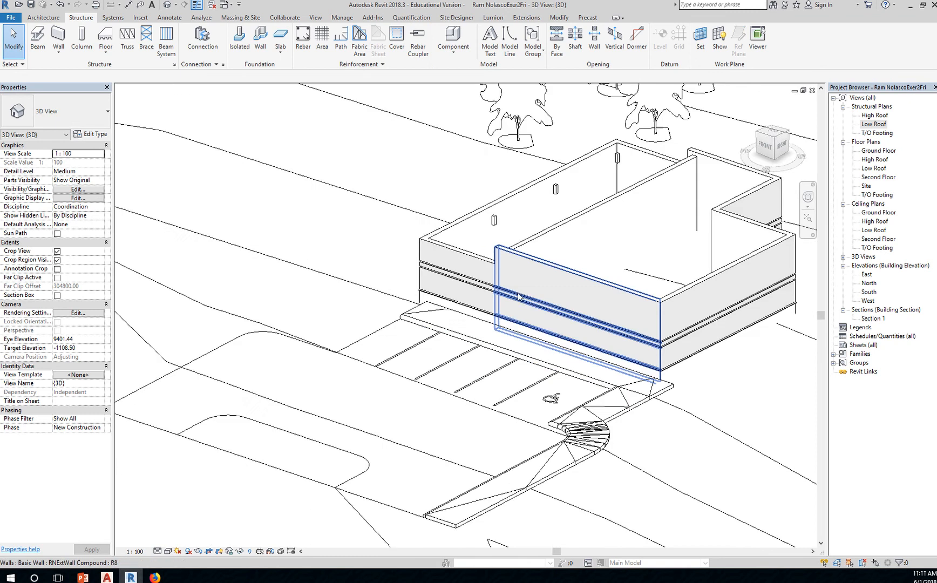
pyautogui.moveTo(519, 296); pyautogui.dragTo(420, 382, button='middle')
# - Set the base level of the column at grid intersection C-1 to Ground Floor
pyautogui.click(399, 306)
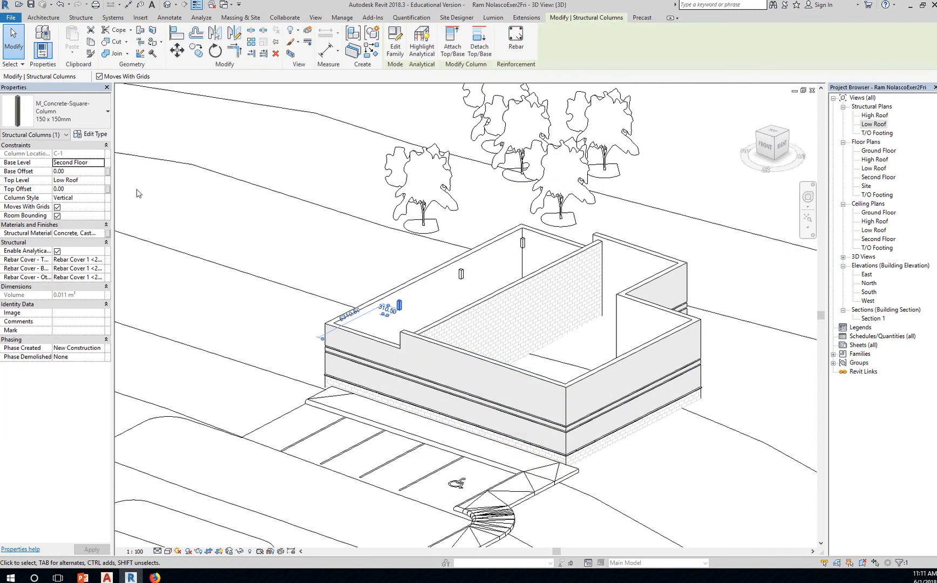
pyautogui.click(84, 163)
pyautogui.click(100, 162)
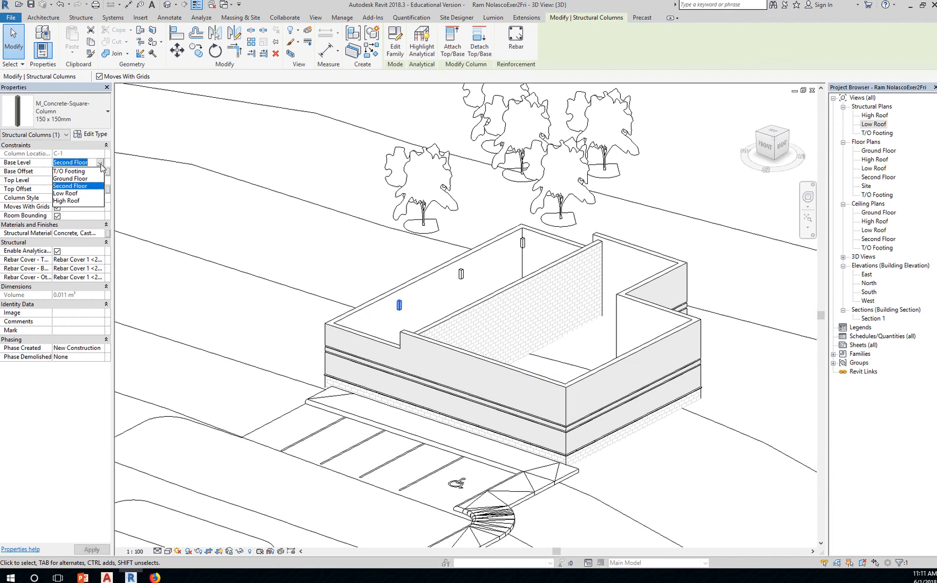
pyautogui.scroll(-1, 311, 335)
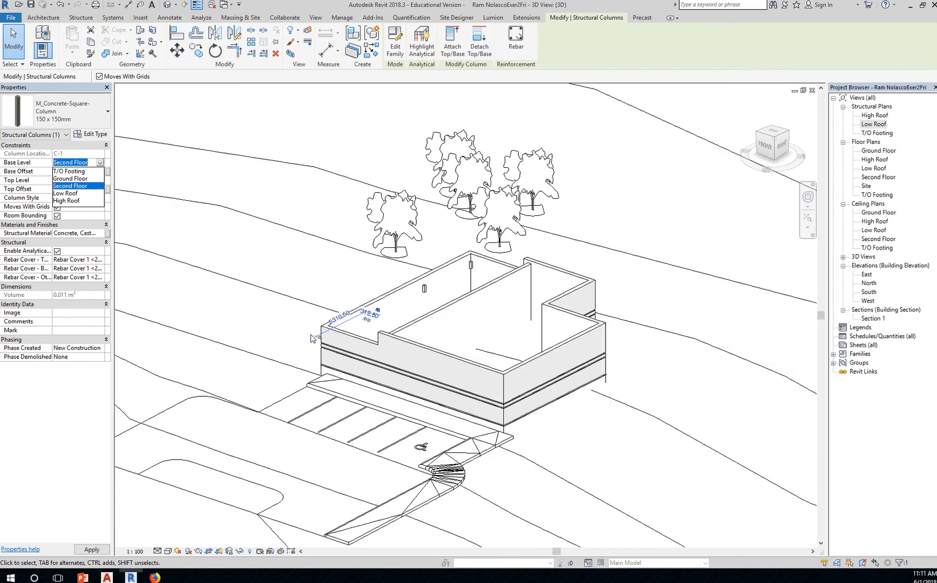
pyautogui.click(432, 333)
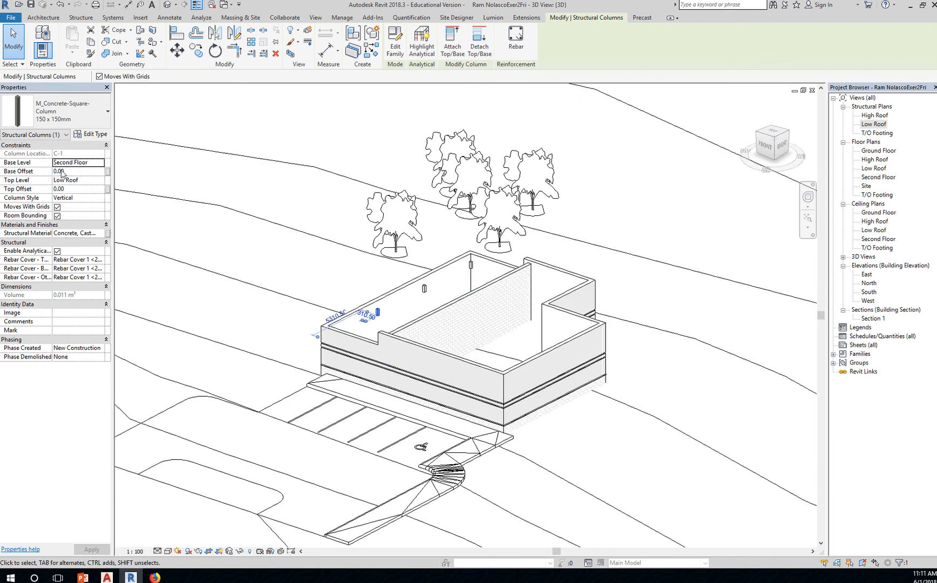
pyautogui.click(94, 163)
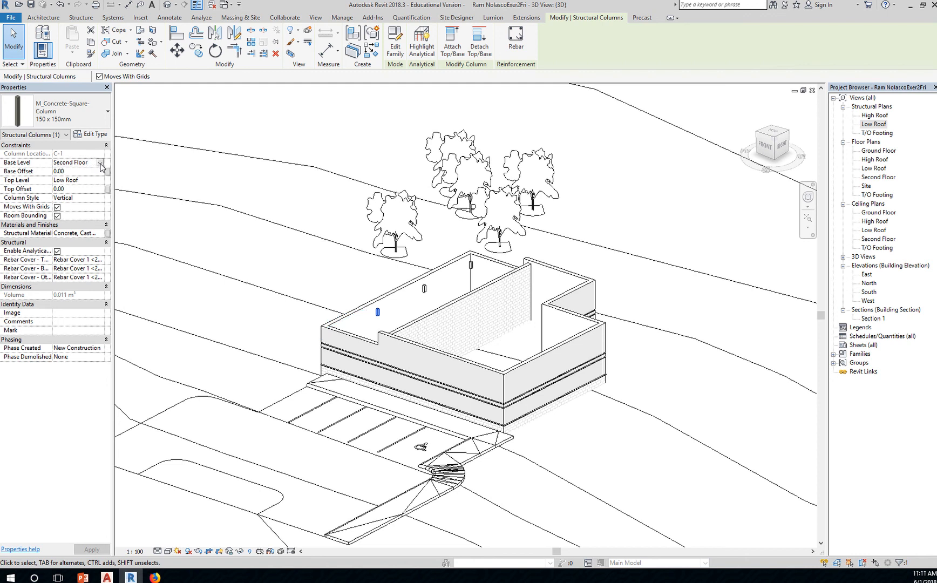
pyautogui.click(100, 164)
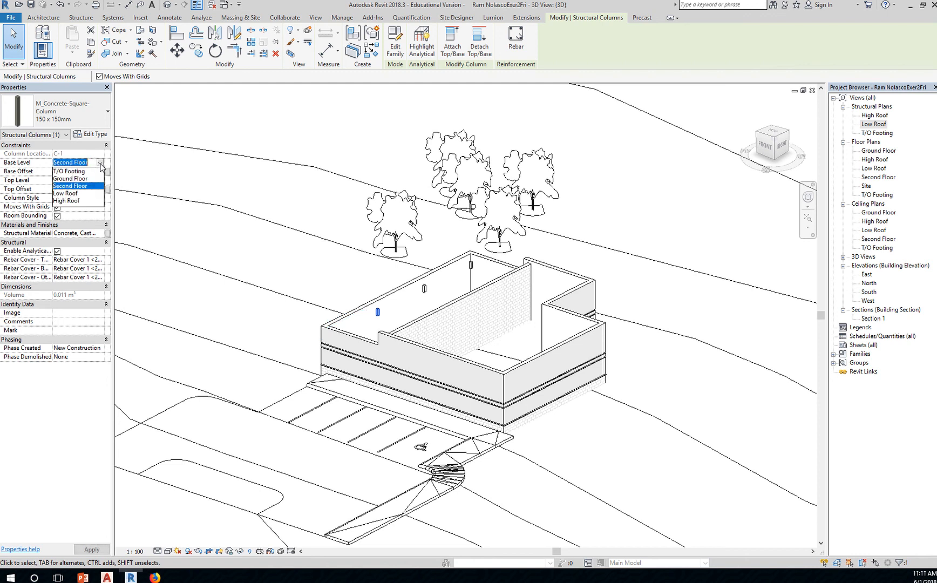
pyautogui.click(71, 178)
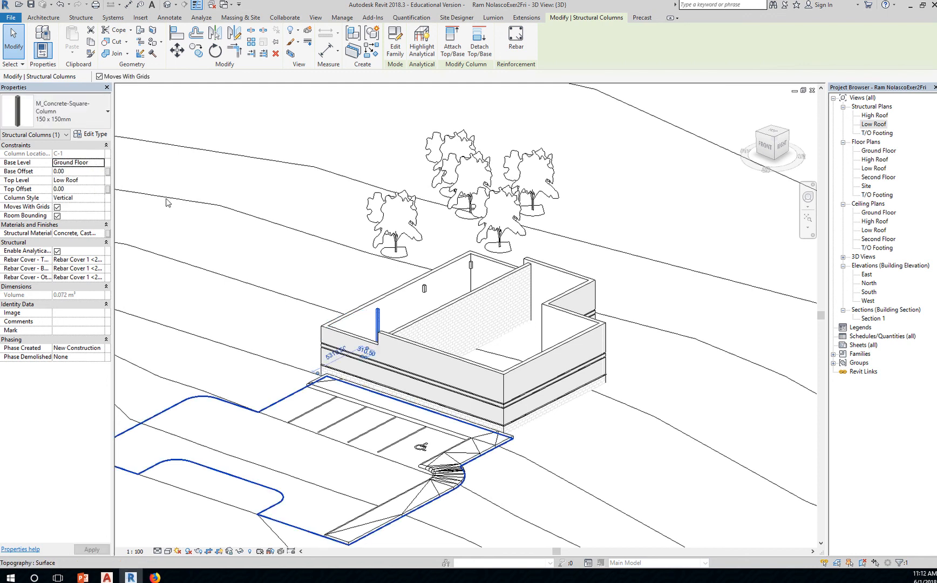
# - Select the four columns along grid 1, filter out the wall, and set their base level to Ground Floor
pyautogui.keyDown('shift'); pyautogui.moveTo(360, 349); pyautogui.dragTo(324, 499, button='middle'); pyautogui.keyUp('shift')
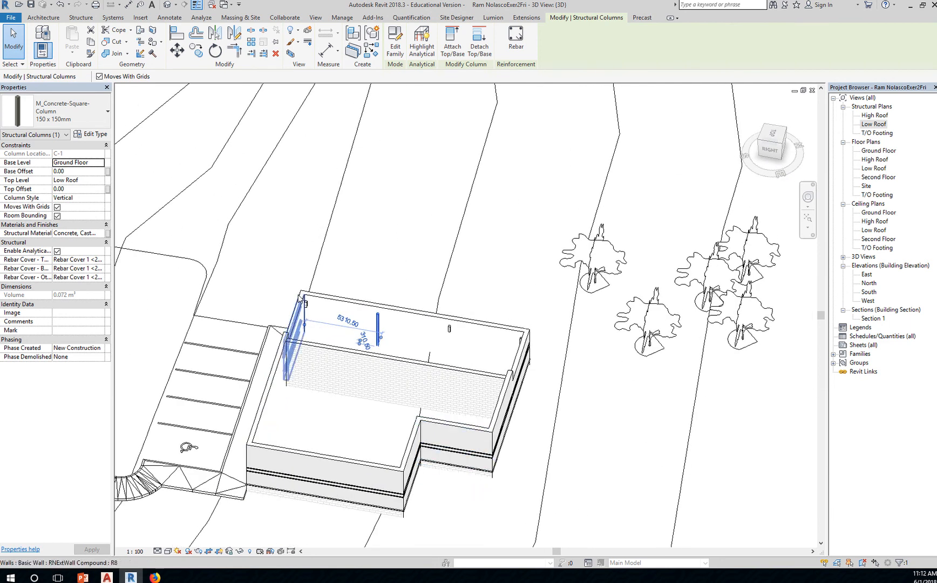
pyautogui.moveTo(291, 270); pyautogui.dragTo(539, 386)
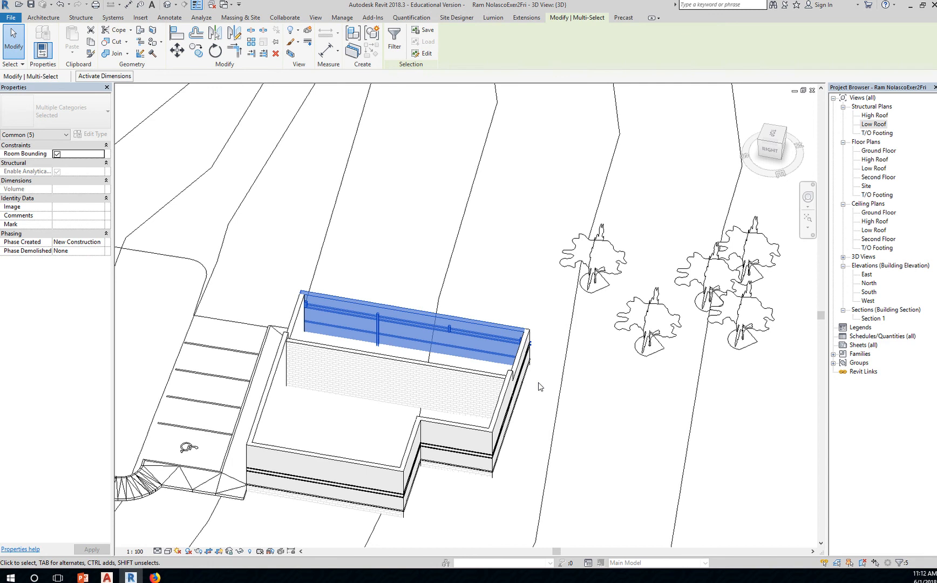
pyautogui.click(401, 55)
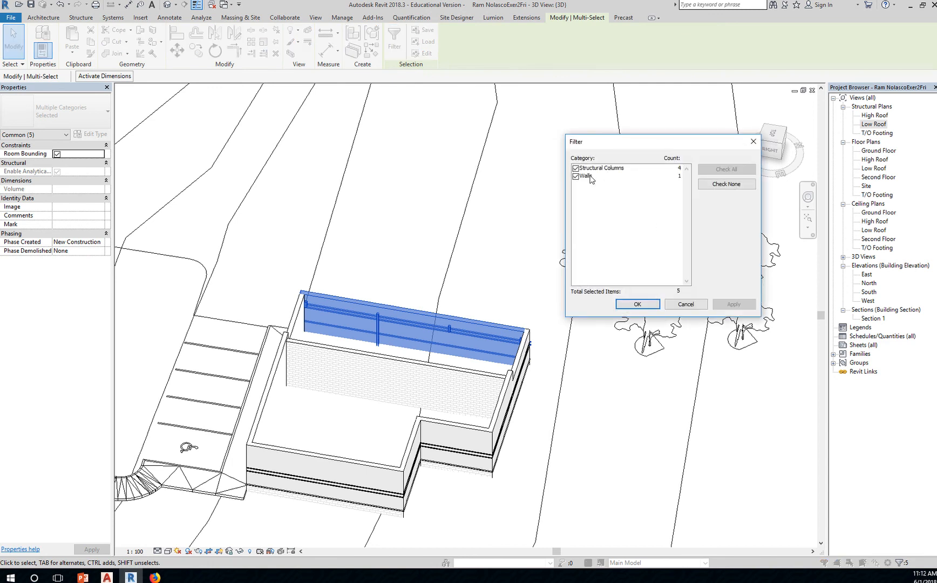
pyautogui.click(576, 176)
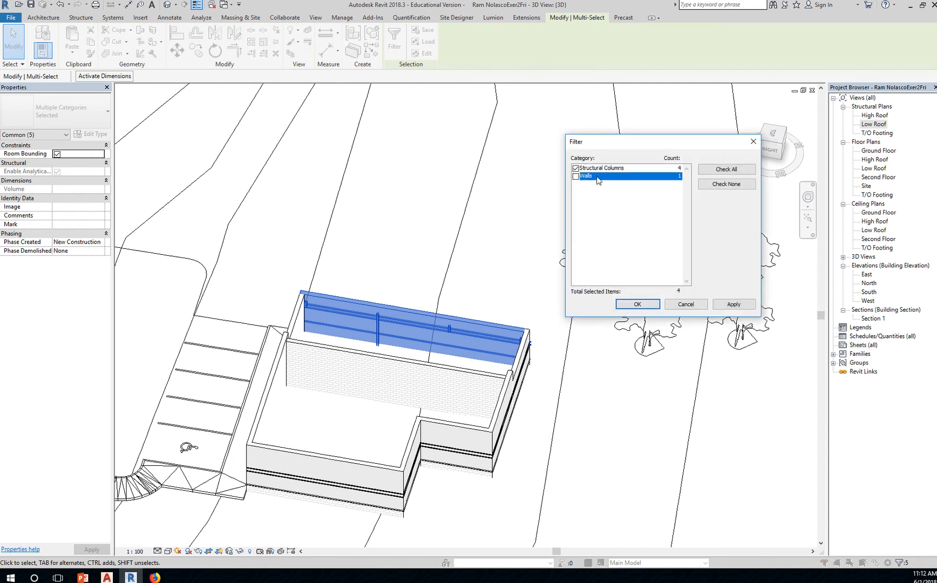
pyautogui.click(638, 304)
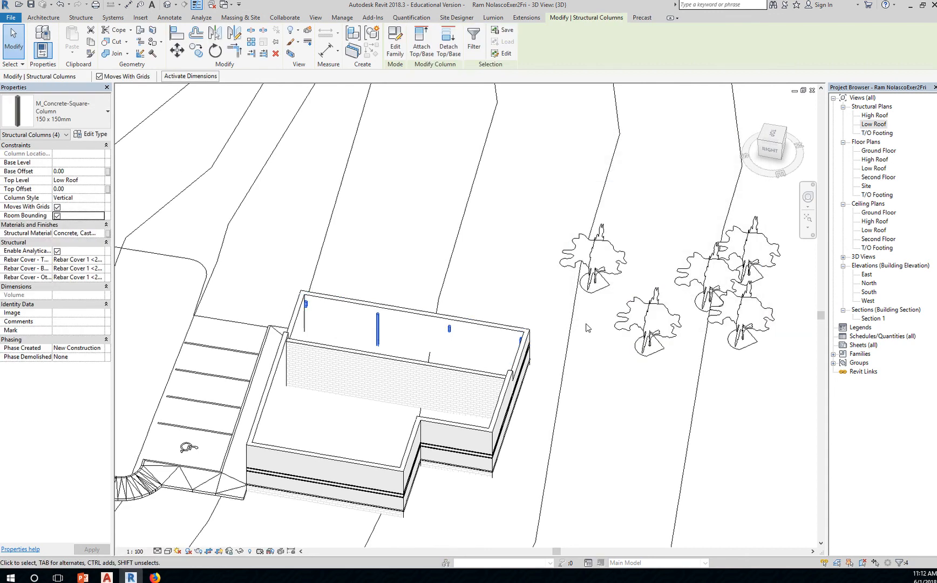
pyautogui.click(68, 162)
pyautogui.click(99, 162)
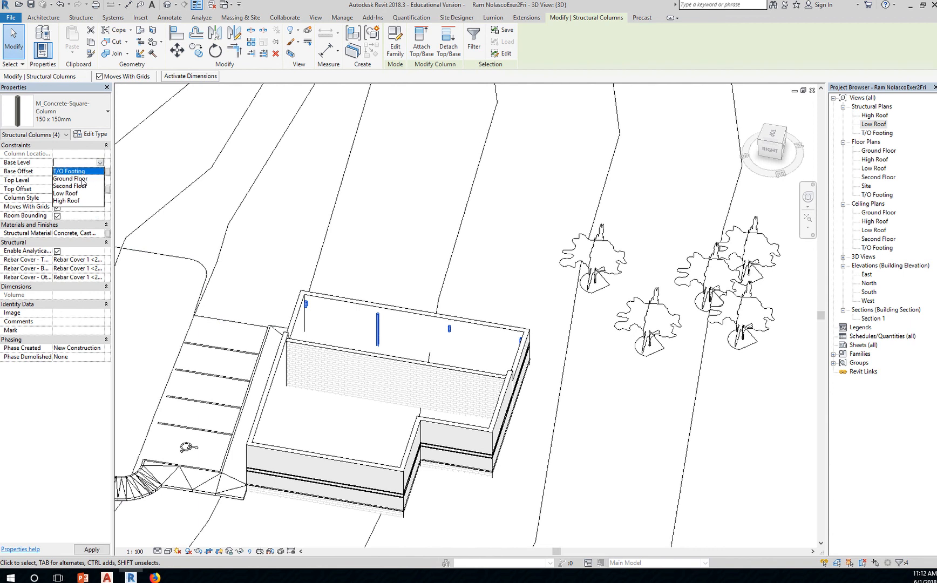
pyautogui.click(82, 179)
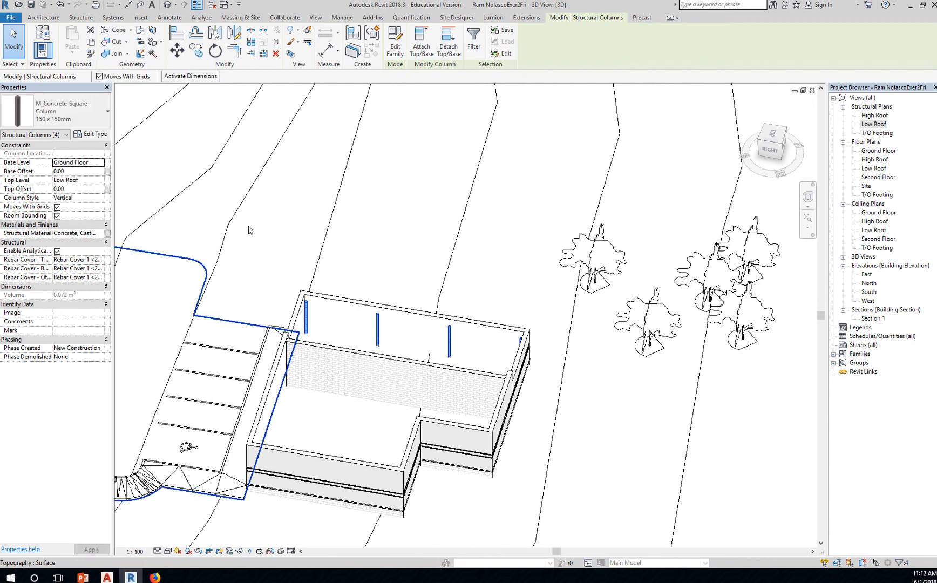
pyautogui.press('Escape')
pyautogui.keyDown('shift'); pyautogui.moveTo(308, 240); pyautogui.dragTo(531, 280, button='middle'); pyautogui.keyUp('shift')
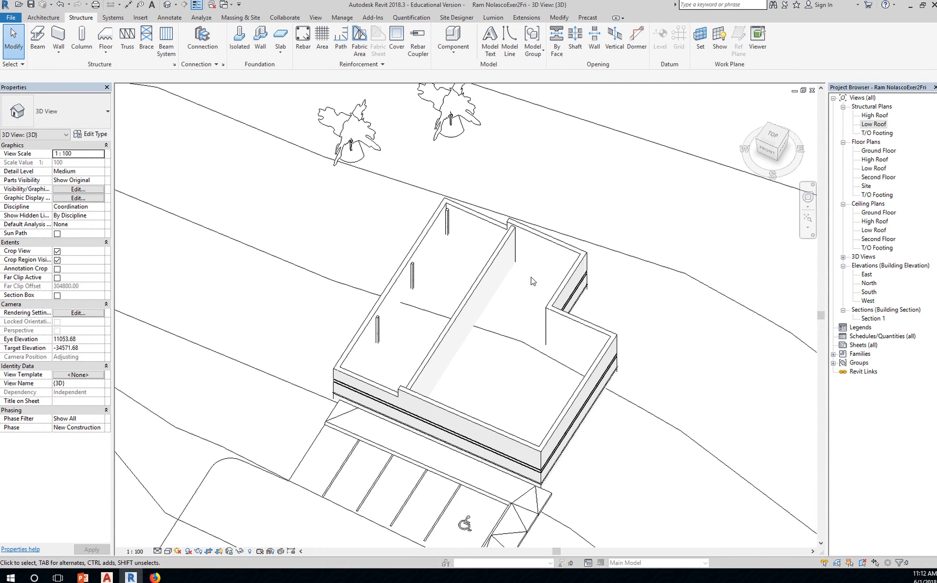